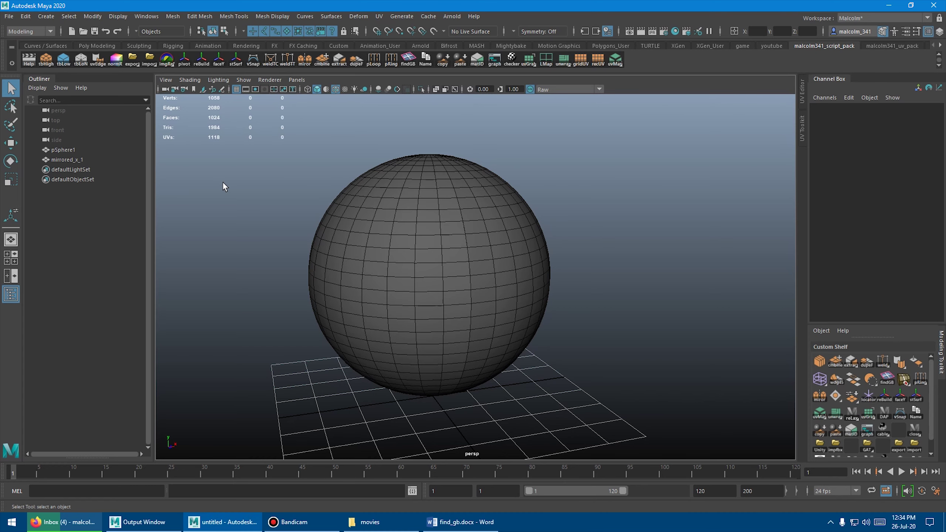
Move the mirrored half of the sphere away from the other half and undo the move.
alt+drag(285, 185, 353, 216)
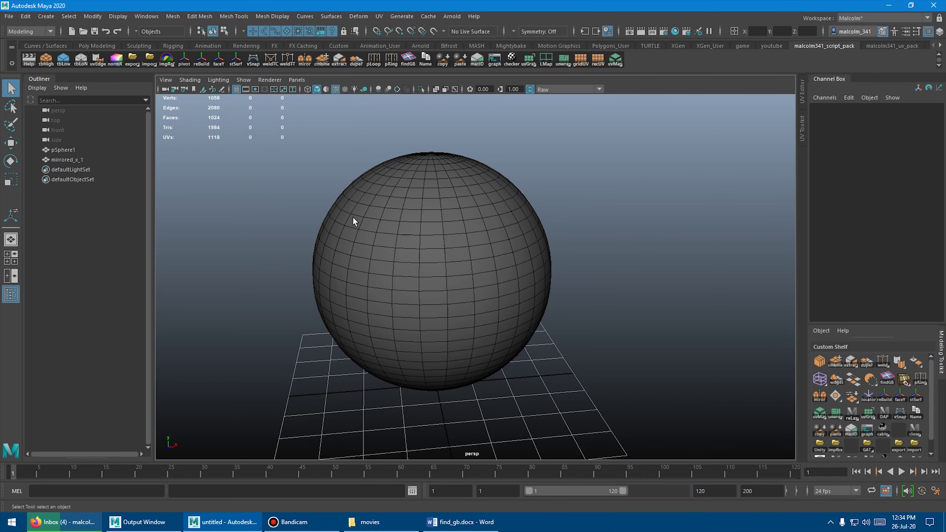
click(353, 216)
click(462, 212)
key(w)
middle_drag(309, 162, 370, 220)
key(ctrl+z)
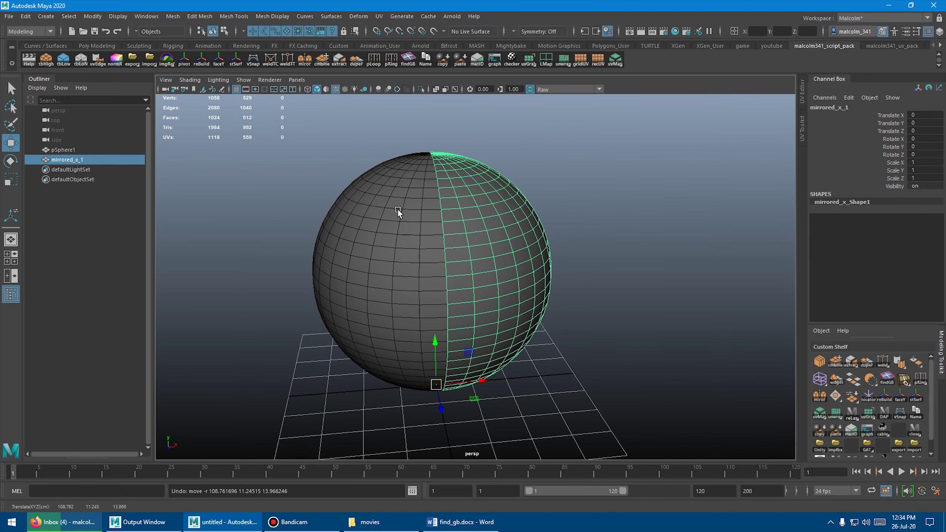
Combine pSphere1 and mirrored_x_1 into a single mesh.
alt+drag(396, 208, 422, 247)
click(422, 247)
shift+click(482, 217)
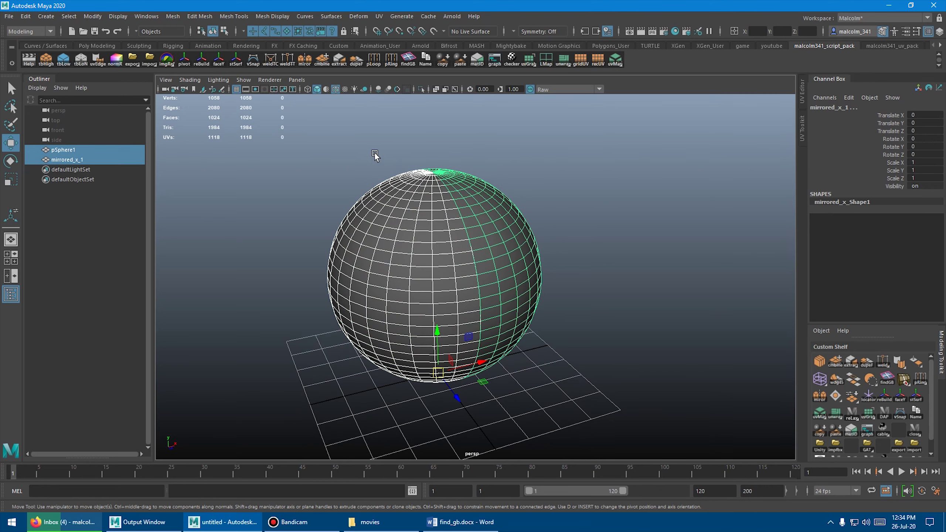
click(322, 61)
alt+drag(398, 165, 489, 267)
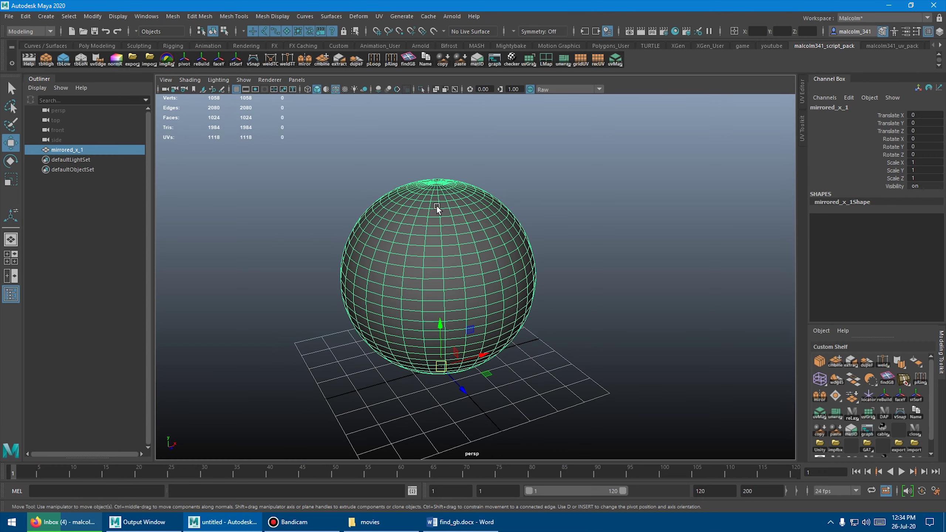
Merge all vertices of the combined sphere with a distance threshold of 0.01 and deselect it.
scroll(438, 208, up, 2)
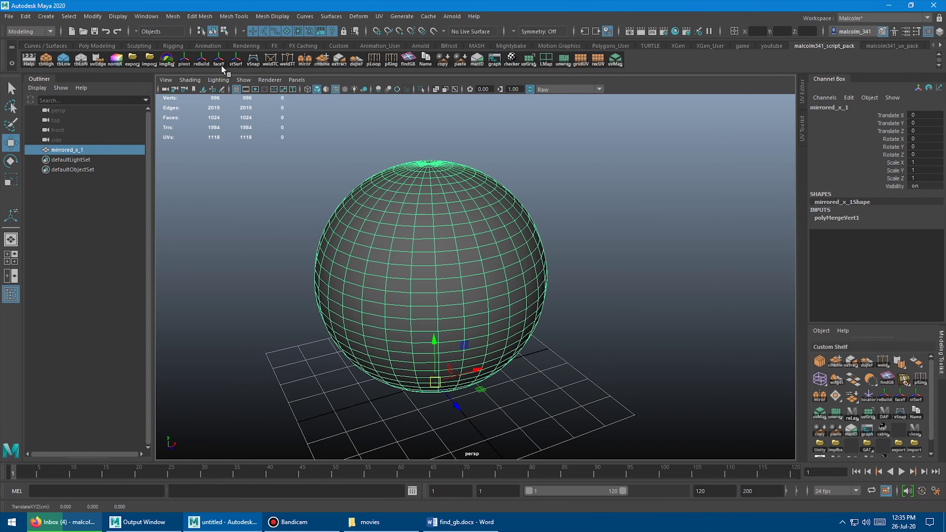
click(197, 17)
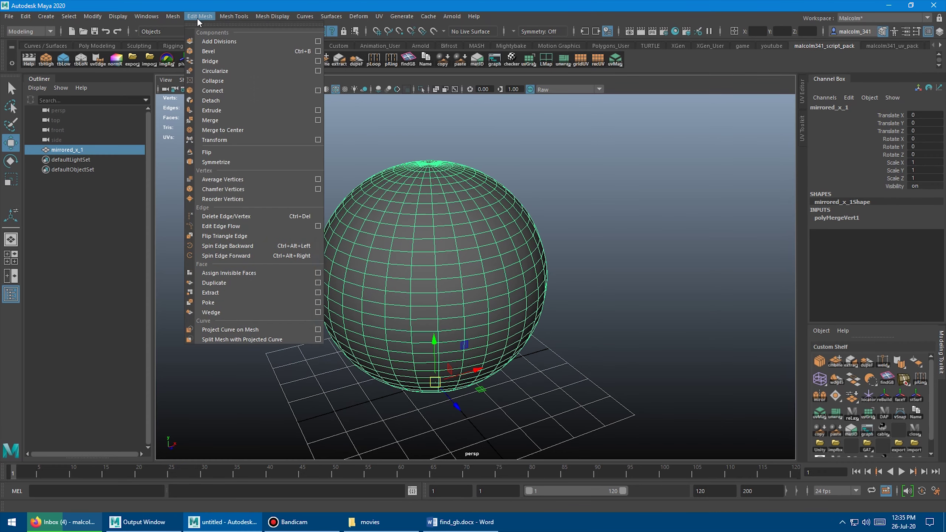
click(229, 120)
key(w)
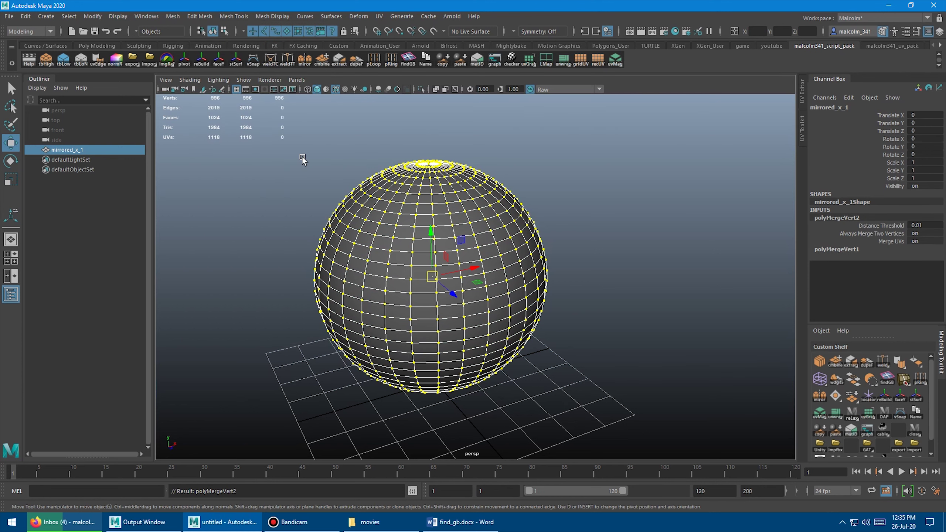
click(302, 157)
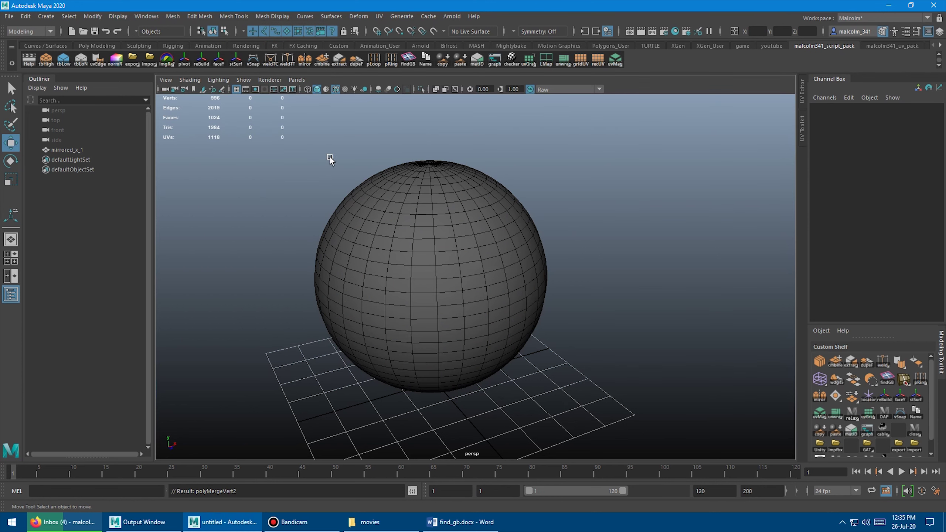
Examine the merged sphere's wireframe up close for gaps along the mirror seam.
scroll(321, 163, up, 3)
click(393, 195)
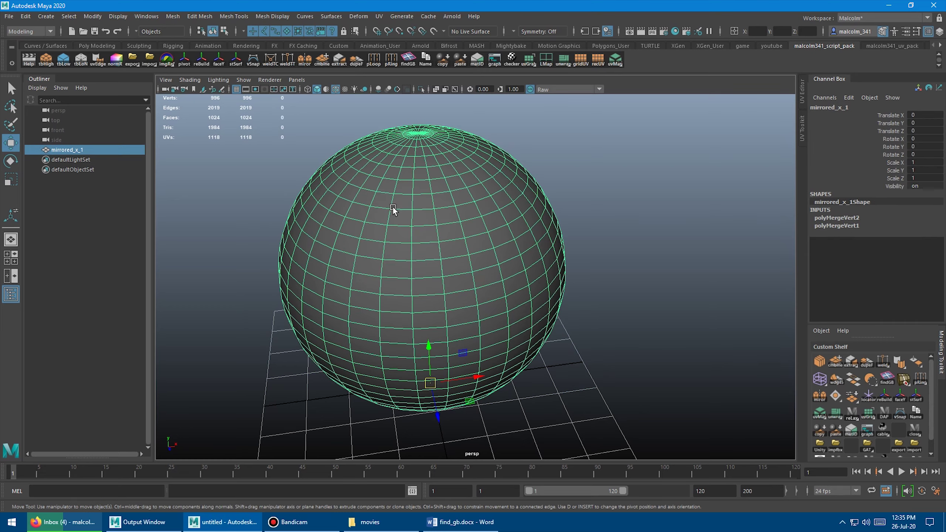
scroll(393, 207, up, 4)
scroll(377, 224, up, 3)
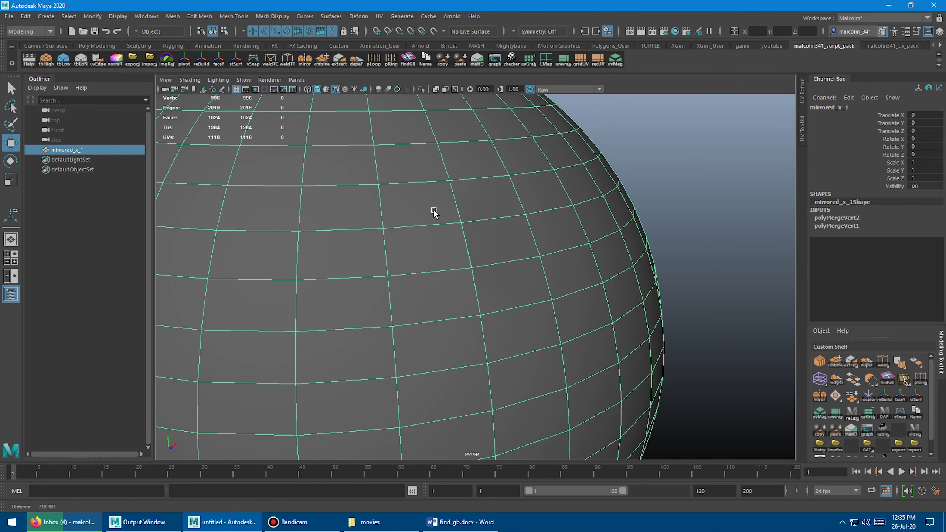
scroll(350, 185, up, 4)
scroll(385, 197, down, 8)
scroll(357, 197, down, 2)
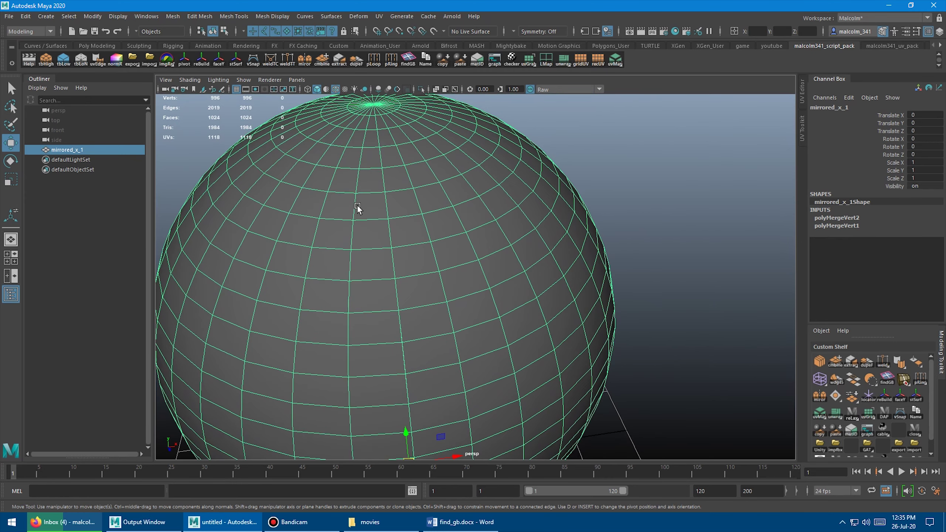
scroll(390, 200, down, 3)
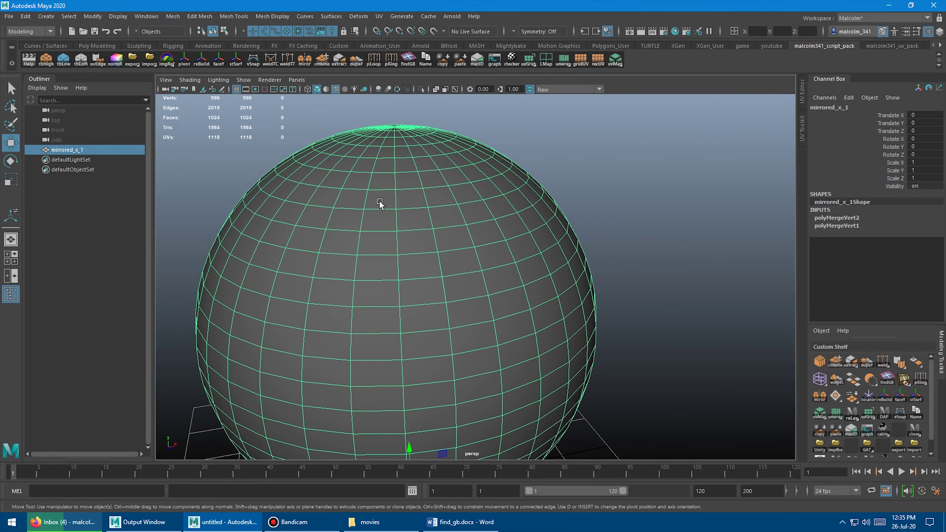
Switch to vertex selection and check individual vertices along the seam in shaded and wireframe display.
key(q)
right_drag(405, 198, 273, 166)
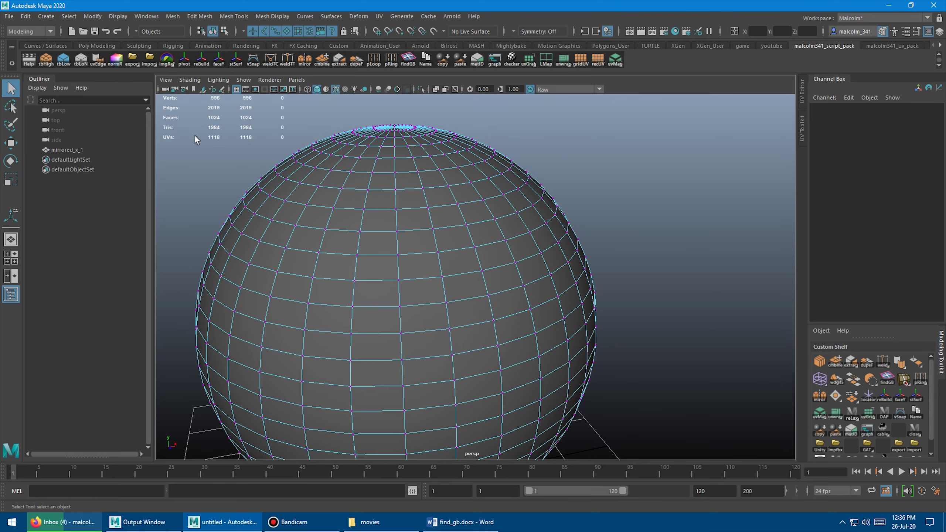
click(400, 257)
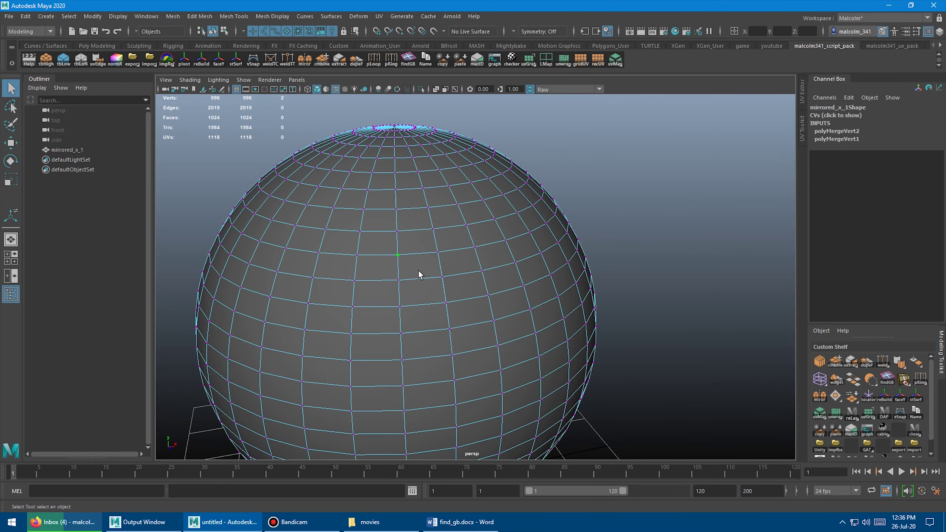
mouse_move(418, 269)
alt+mouse_down()
mouse_move(427, 269)
mouse_move(415, 263)
mouse_move(428, 227)
alt+mouse_up()
key(4)
click(428, 207)
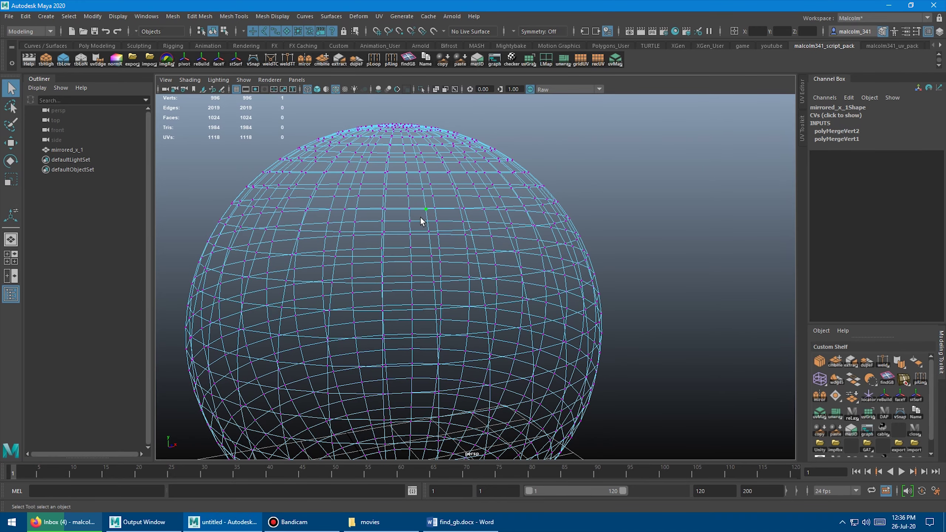
alt+drag(358, 170, 419, 183)
alt+right_drag(419, 183, 298, 164)
key(5)
click(295, 163)
key(w)
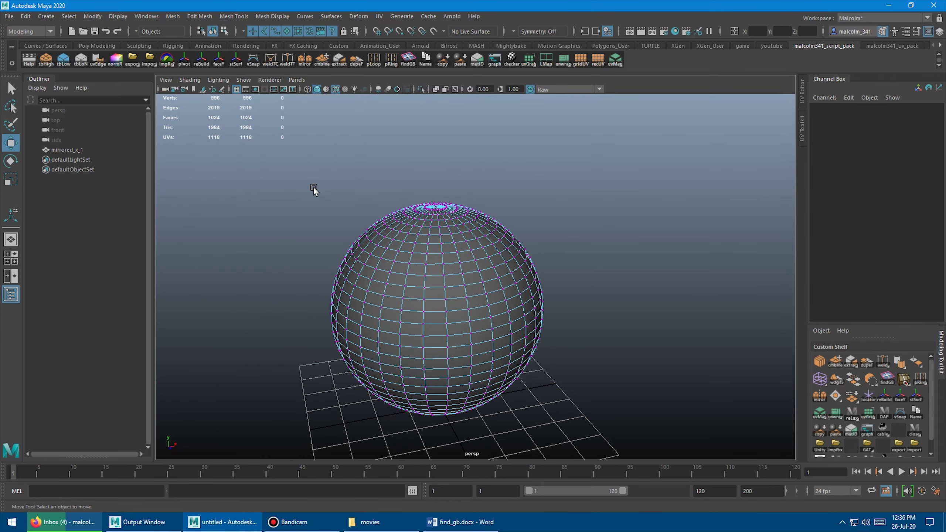
Pull apart vertices on the upper front of the sphere to expose the open seam.
alt+middle_drag(449, 252, 442, 218)
alt+right_drag(441, 218, 460, 239)
click(451, 235)
middle_drag(583, 231, 581, 267)
key(q)
click(452, 230)
key(w)
click(456, 249)
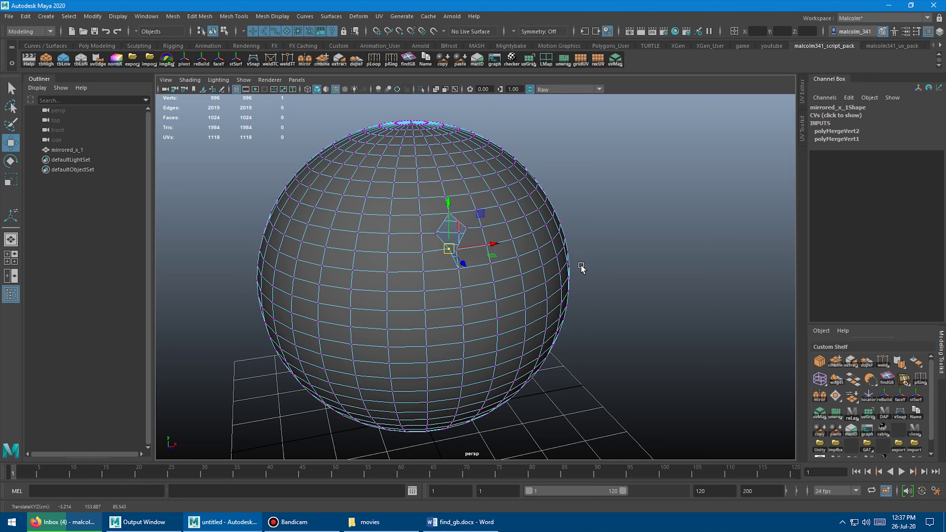
Undo the vertex moves around the opened seam.
key(ctrl+z)
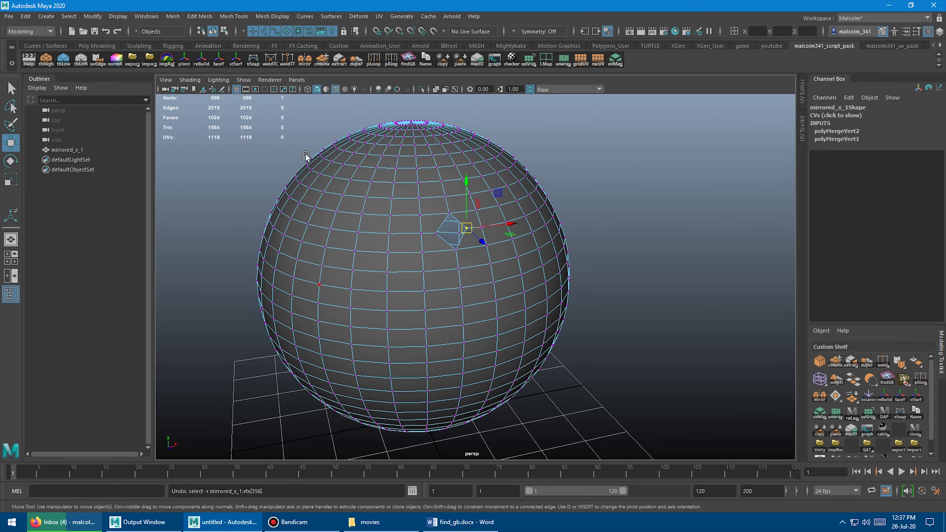
click(259, 164)
alt+drag(306, 165, 285, 175)
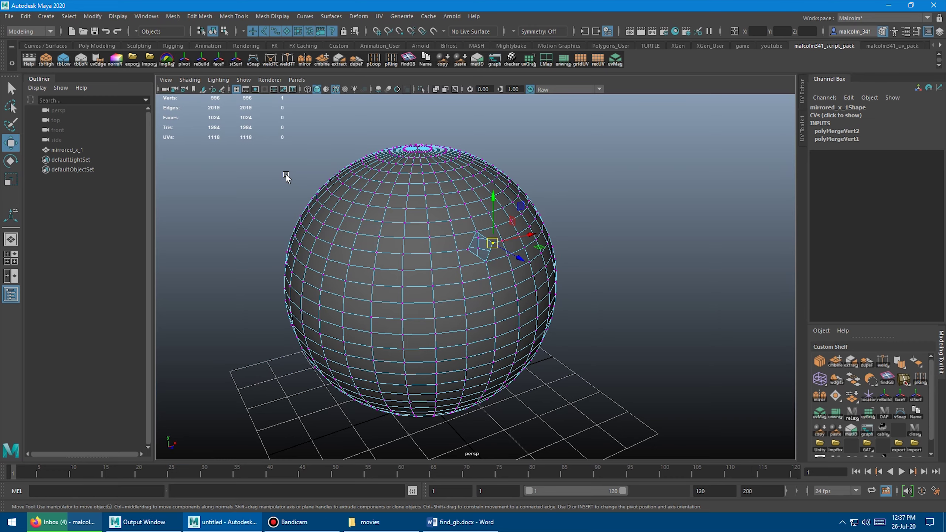
alt+middle_drag(286, 175, 249, 183)
alt+right_drag(249, 183, 350, 209)
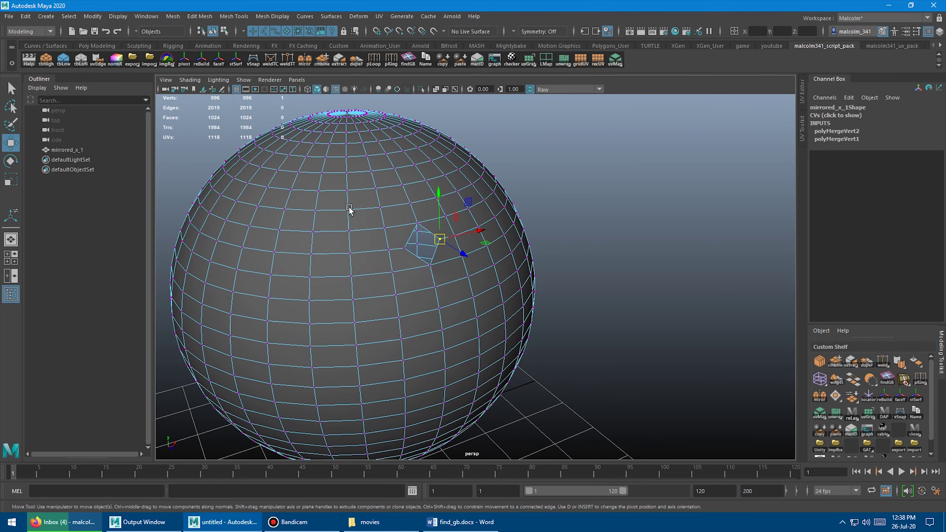
key(ctrl+z)
key(ctrl+z)
key(ctrl+z)
key(ctrl+z)
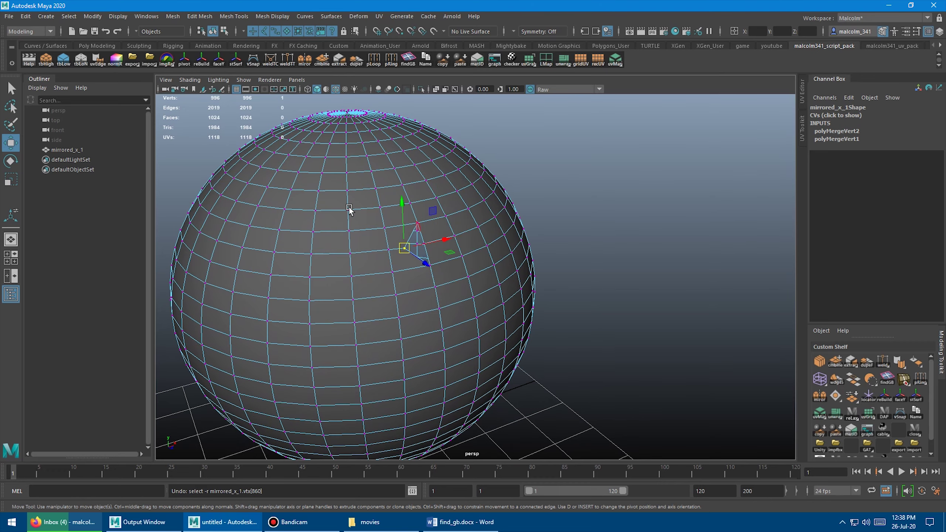
Box-select a single vertex location on the upper seam in wireframe display to check for overlapping vertices.
alt+middle_drag(341, 210, 416, 228)
alt+drag(416, 228, 387, 217)
alt+right_drag(387, 217, 409, 228)
key(4)
alt+drag(396, 233, 420, 234)
key(q)
drag(465, 202, 478, 212)
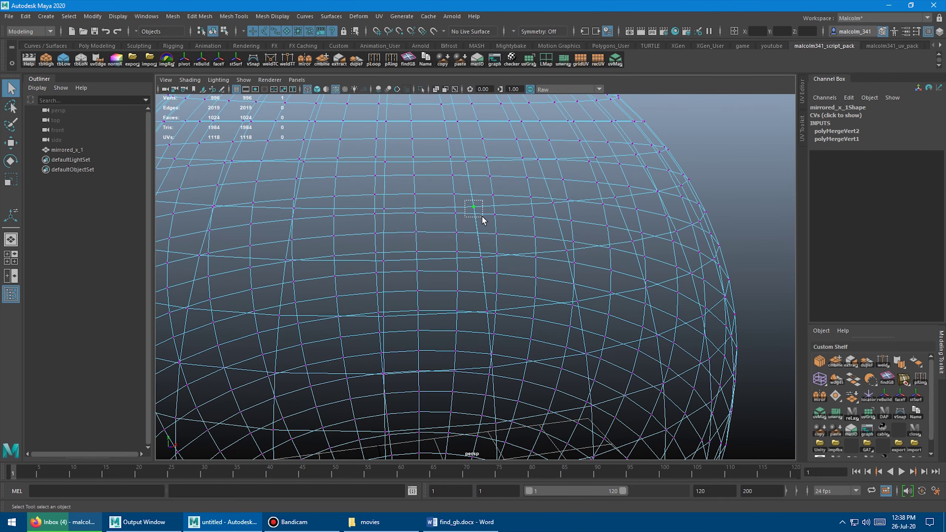
Return to shaded display and look over the whole sphere with the seam vertex selected.
alt+middle_drag(307, 139, 397, 209)
alt+drag(266, 97, 517, 268)
key(5)
mouse_move(527, 270)
alt+right_down()
mouse_move(481, 256)
mouse_move(395, 264)
alt+right_up()
alt+drag(394, 264, 407, 290)
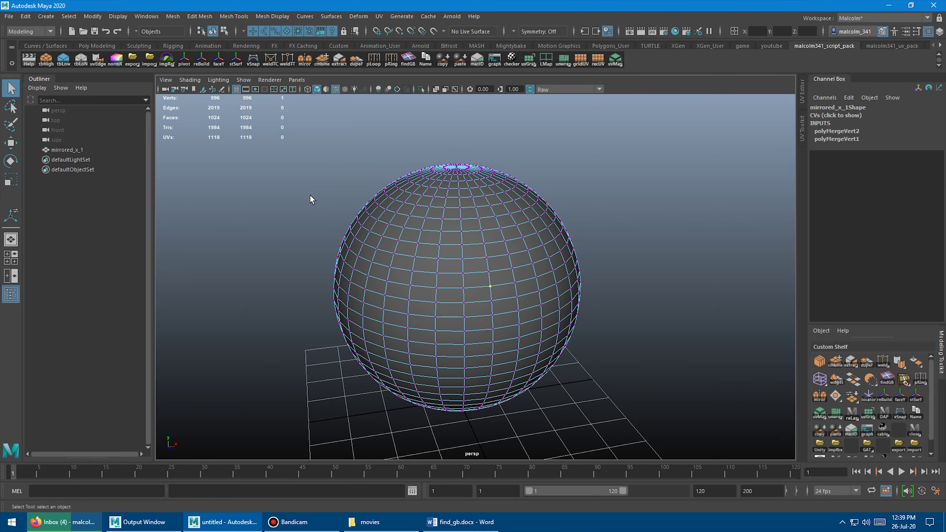
alt+drag(312, 195, 317, 199)
scroll(302, 224, down, 1)
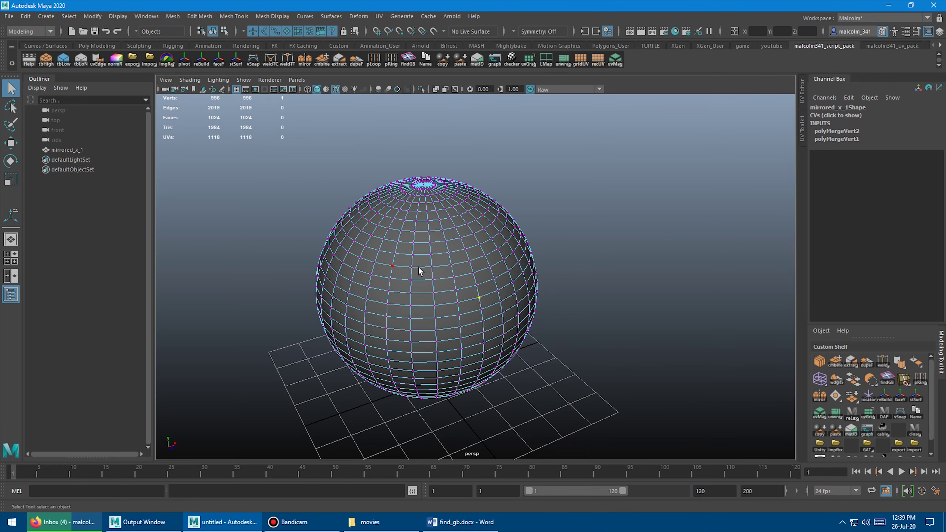
Select the whole sphere as an object, find its geometry border edges, and inspect the highlighted edges.
click(274, 202)
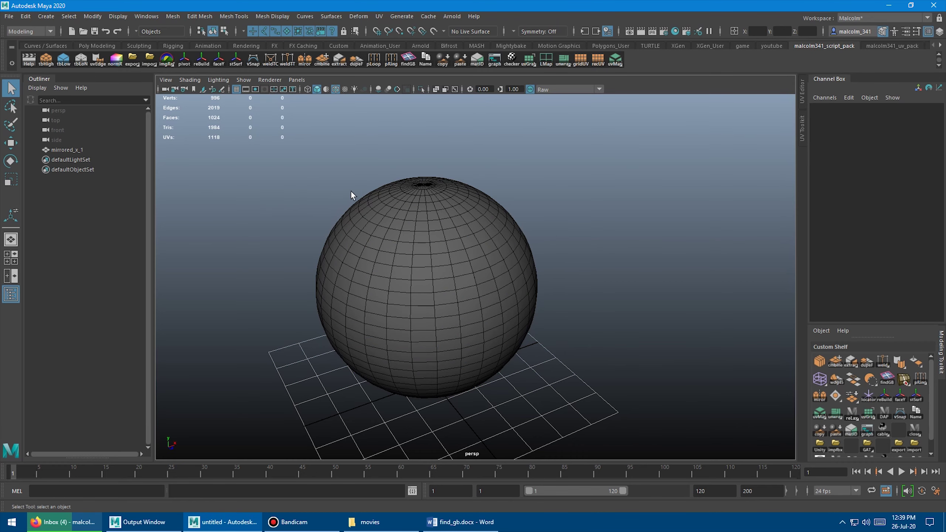
click(402, 234)
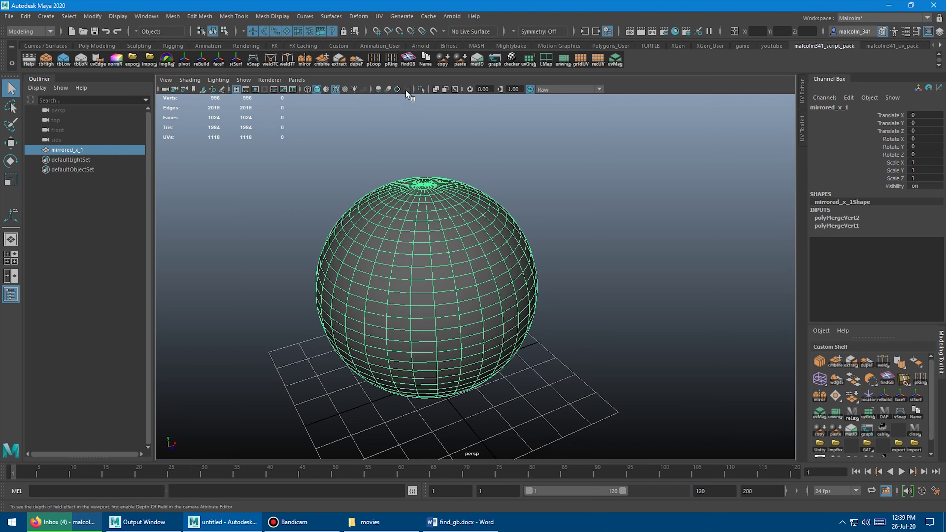
click(409, 61)
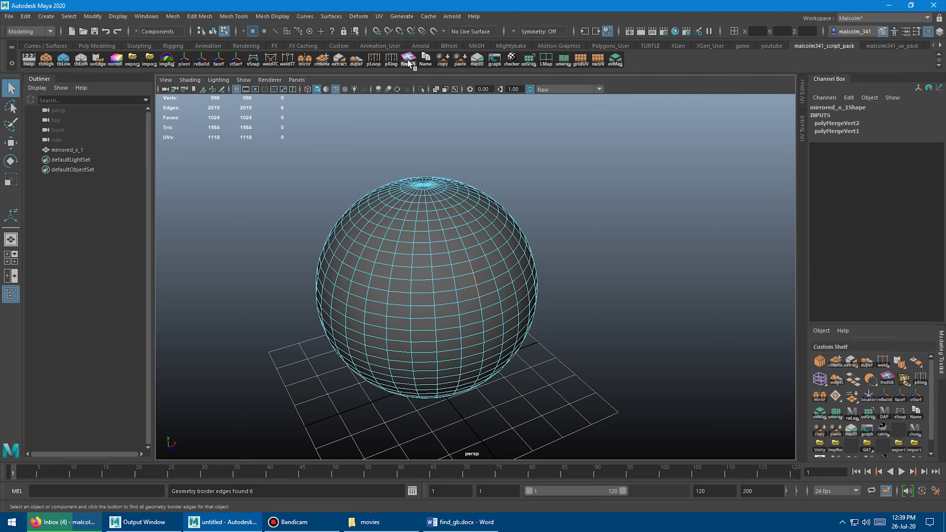
alt+right_drag(428, 190, 450, 202)
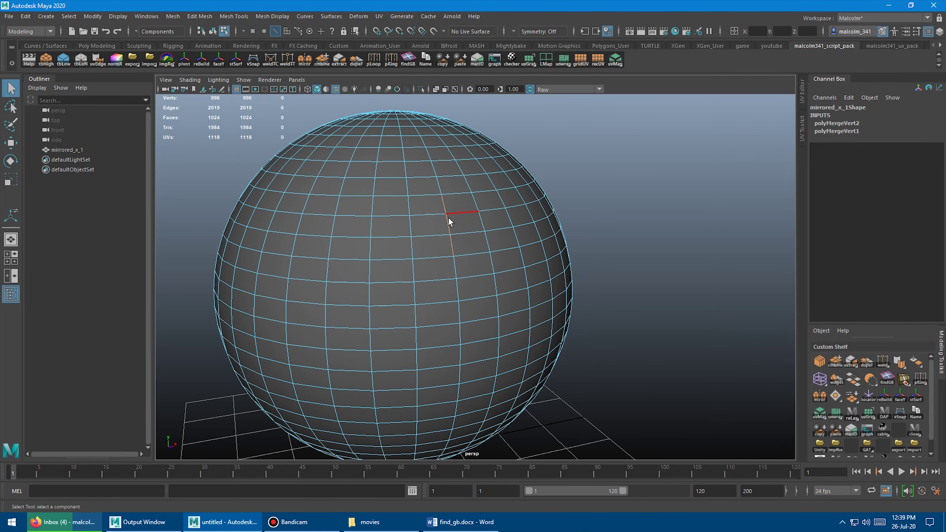
alt+drag(459, 179, 438, 209)
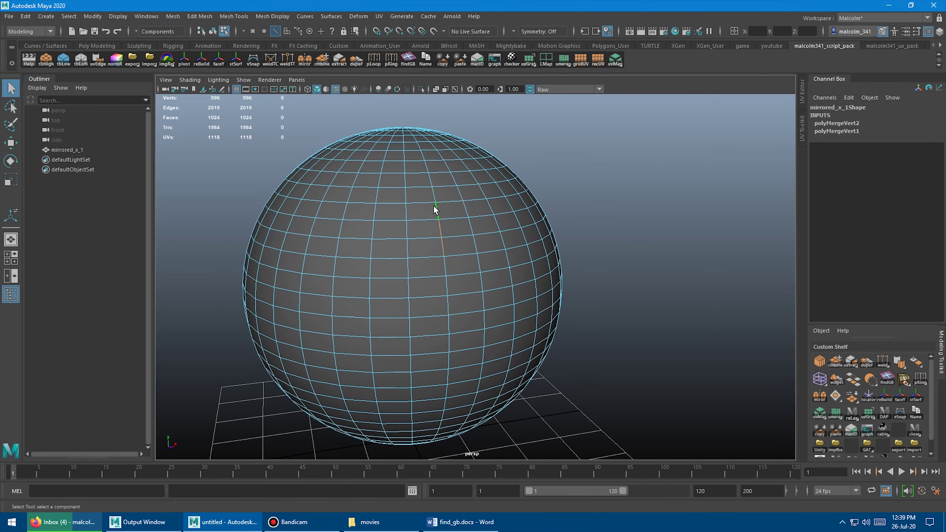
alt+drag(433, 181, 386, 185)
alt+right_drag(386, 186, 370, 185)
Clear the edge selection, reselect the sphere in object mode, and find its geometry border edges again.
click(369, 185)
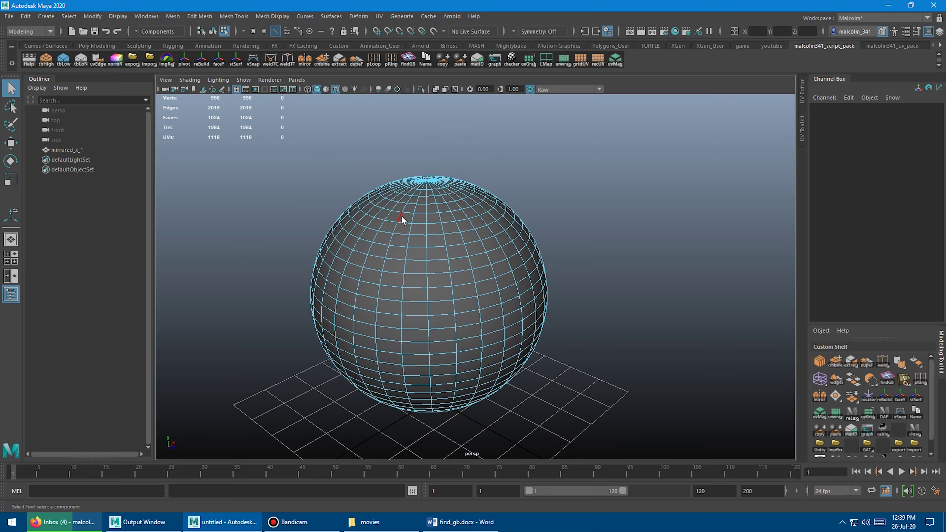
right_drag(402, 217, 417, 208)
click(418, 209)
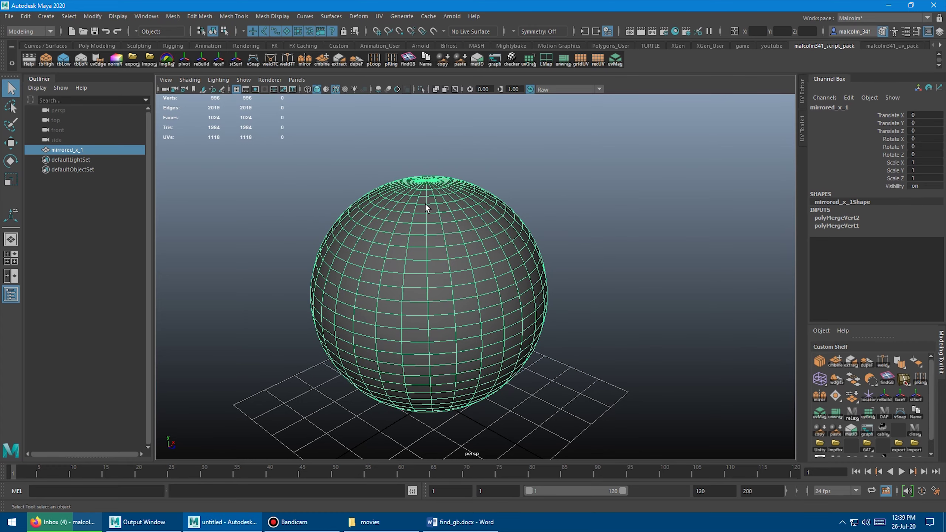
click(408, 59)
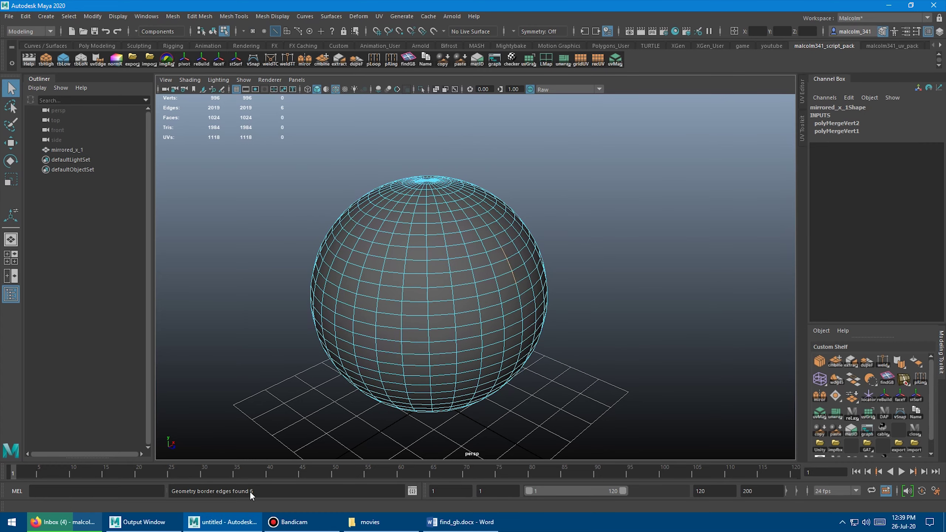
Find the geometry border edges from a group of selected vertices on the sphere's side and return to object mode.
alt+drag(464, 338, 450, 278)
right_click(417, 216)
right_drag(416, 212, 375, 213)
drag(290, 183, 433, 325)
drag(454, 251, 544, 368)
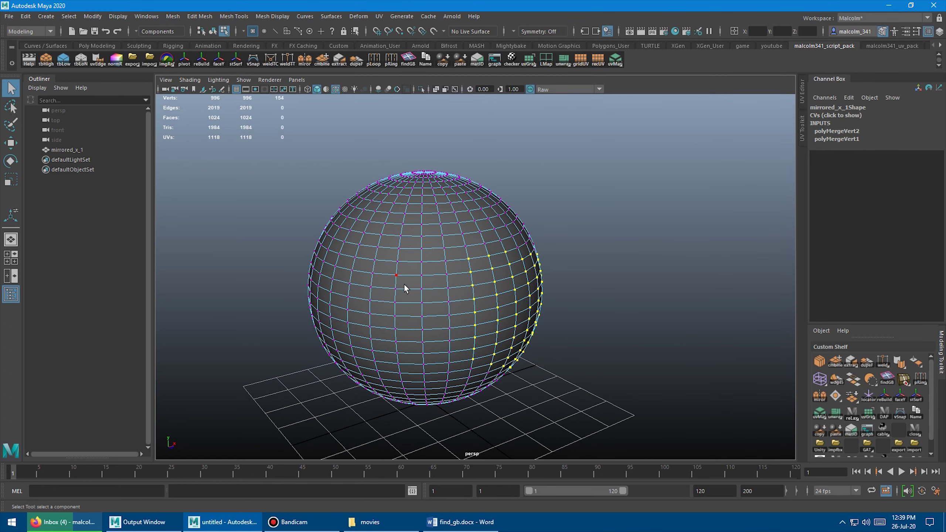
click(406, 60)
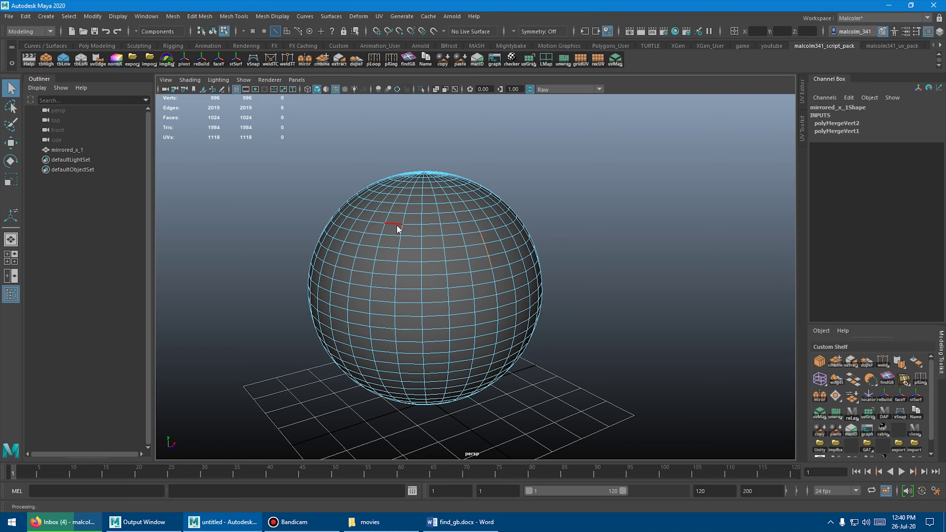
key(F8)
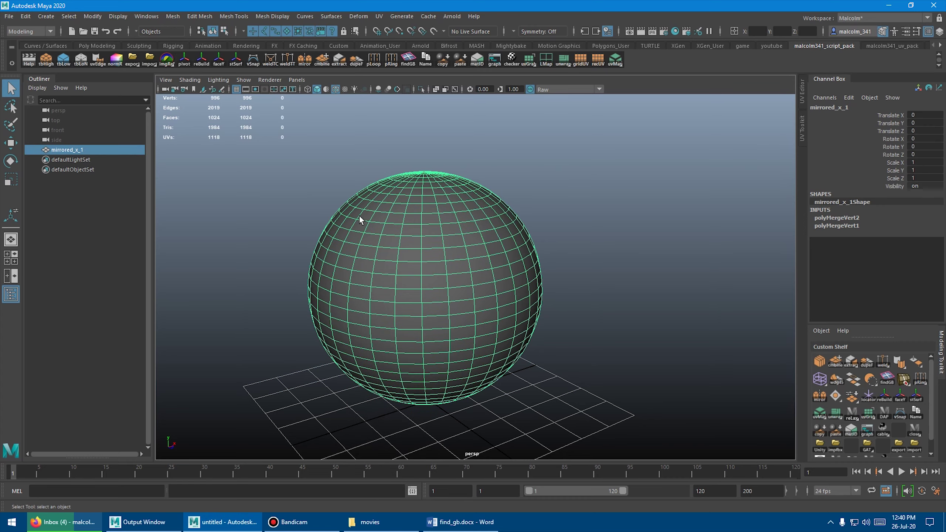
Find the sphere's geometry border edges again and inspect the highlighted edges from several angles.
click(409, 59)
alt+drag(474, 149, 402, 264)
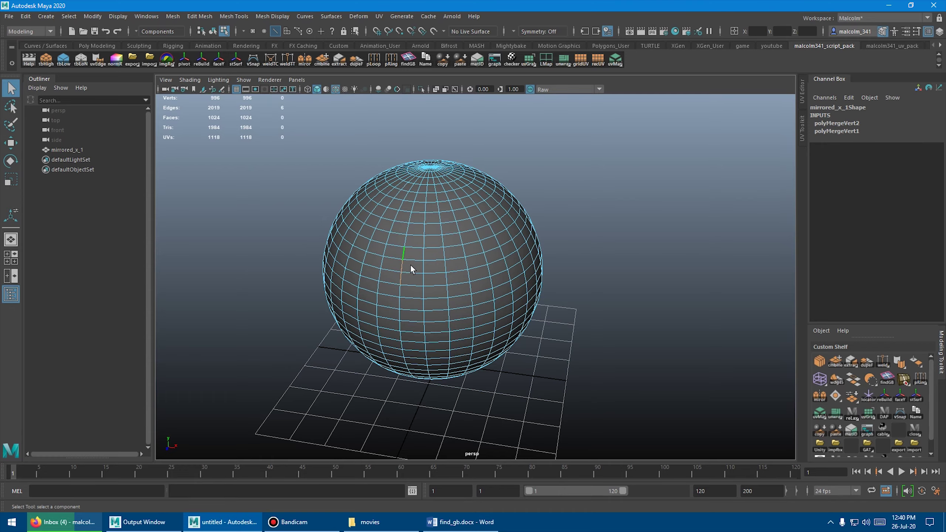
alt+drag(406, 256, 454, 254)
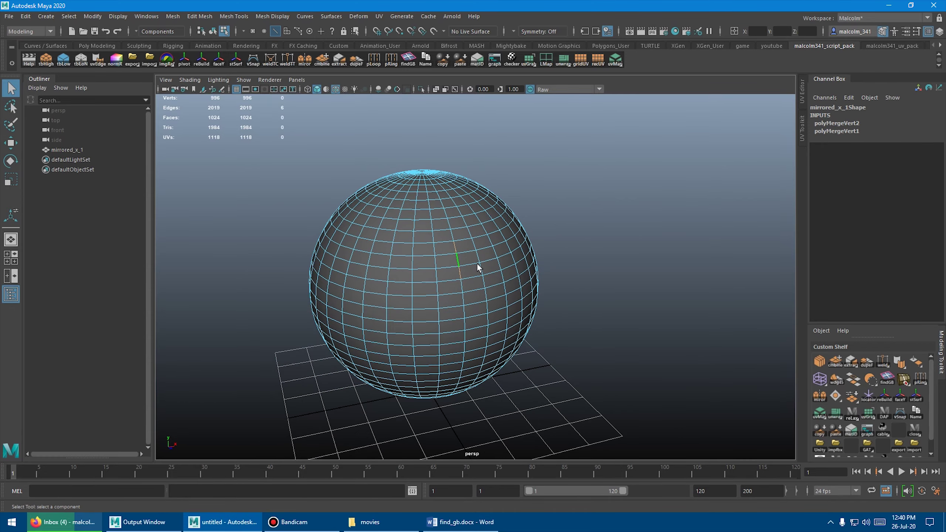
alt+right_drag(477, 265, 380, 255)
alt+drag(380, 255, 342, 243)
alt+right_drag(342, 243, 461, 249)
alt+drag(453, 251, 484, 259)
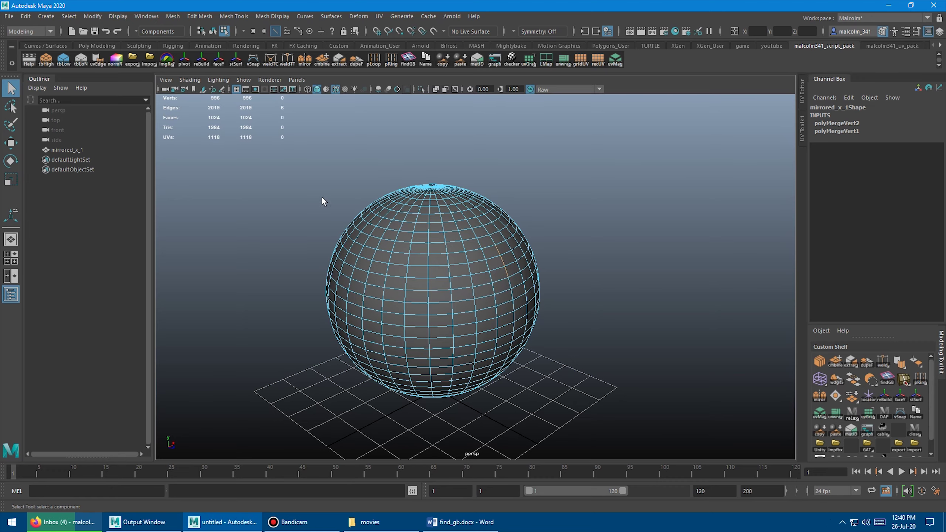
Delete a two-by-two block of faces on the sphere's upper front to cut a hole.
mouse_move(323, 201)
alt+mouse_down()
mouse_move(329, 177)
mouse_move(308, 190)
mouse_move(309, 210)
alt+mouse_up()
alt+right_drag(309, 208, 405, 208)
click(405, 209)
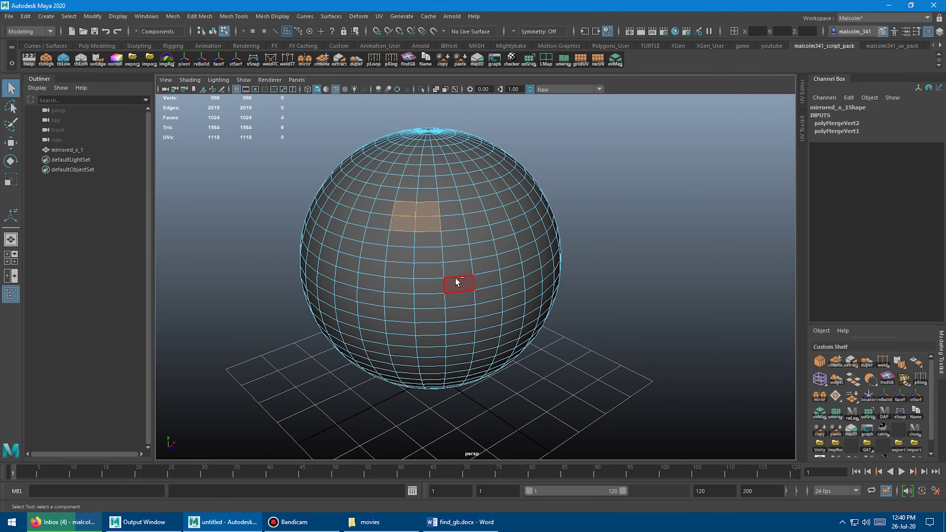
key(Delete)
Find the mesh's geometry border edges from one selected face and inspect those around the hole and along the seam.
click(510, 212)
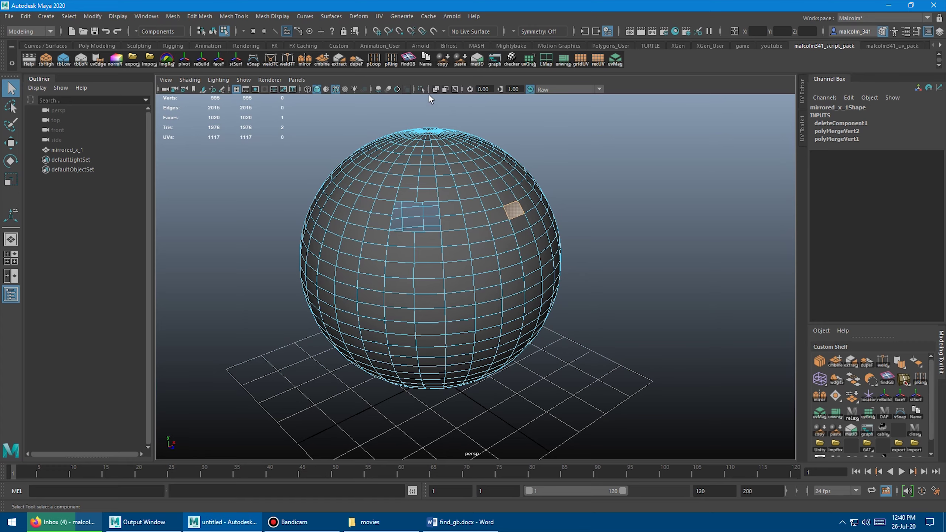
click(409, 58)
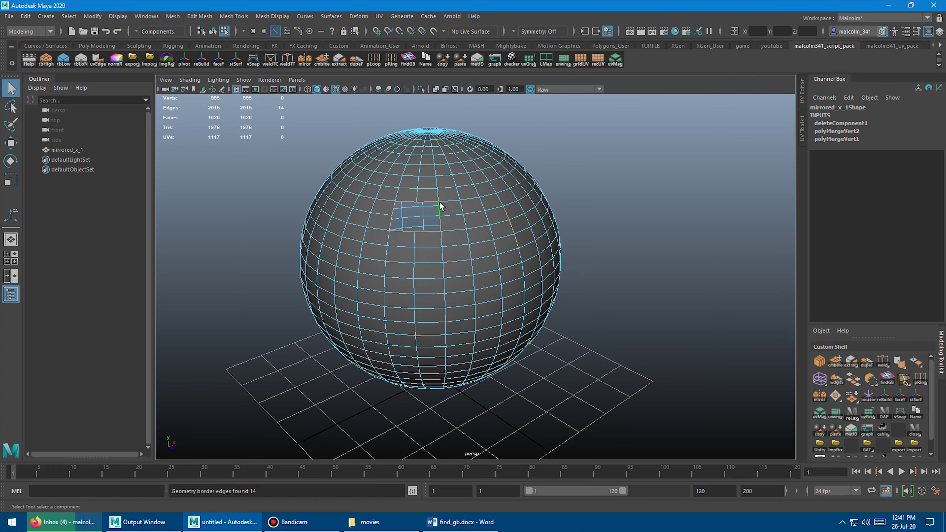
alt+drag(420, 195, 372, 242)
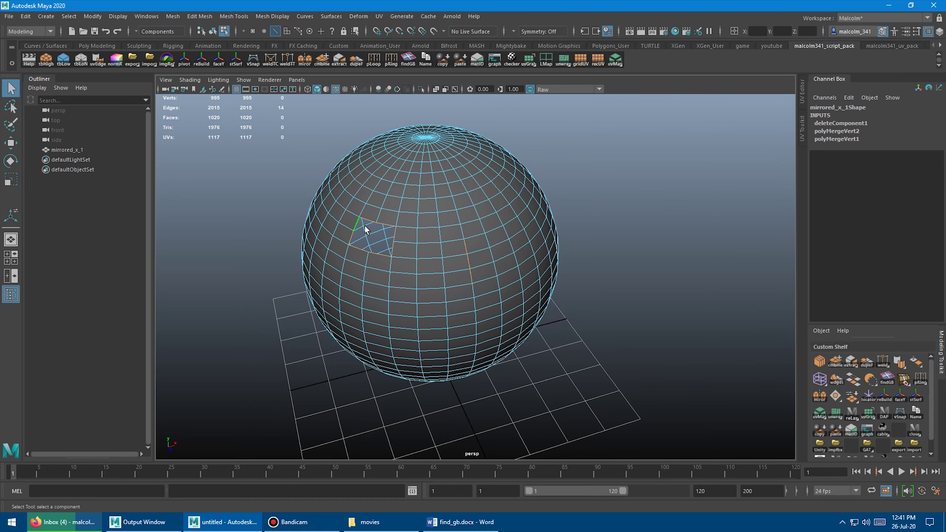
alt+drag(413, 252, 445, 241)
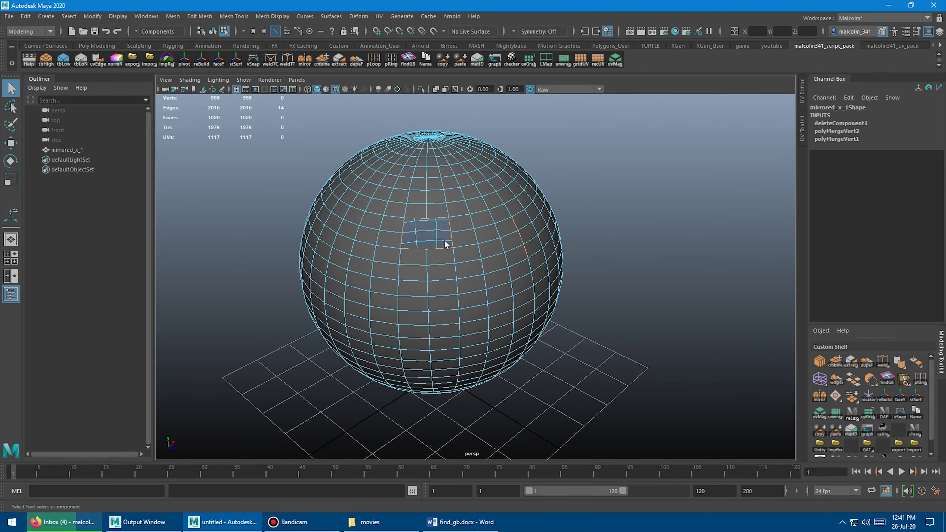
alt+drag(536, 253, 498, 245)
alt+right_drag(498, 245, 529, 245)
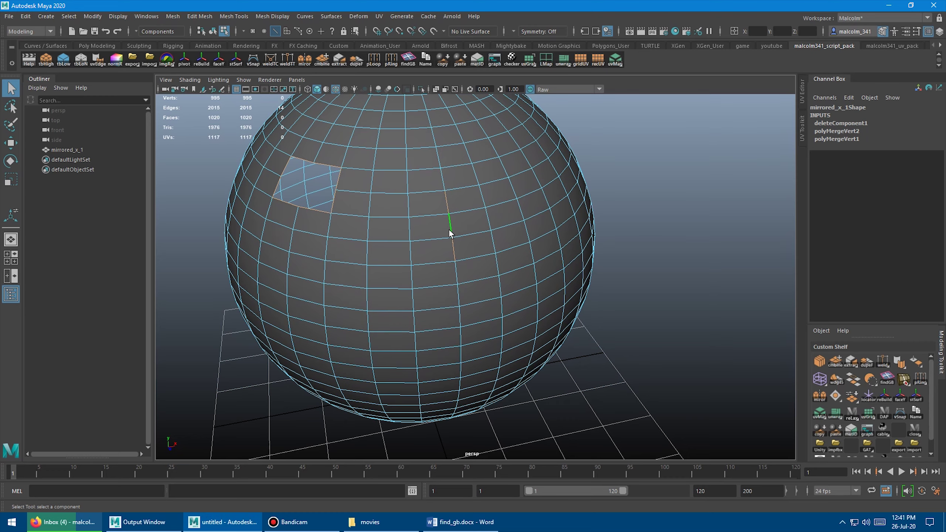
Pull a vertex on the unmerged seam aside to check the split, and undo the move.
scroll(510, 226, up, 5)
key(F9)
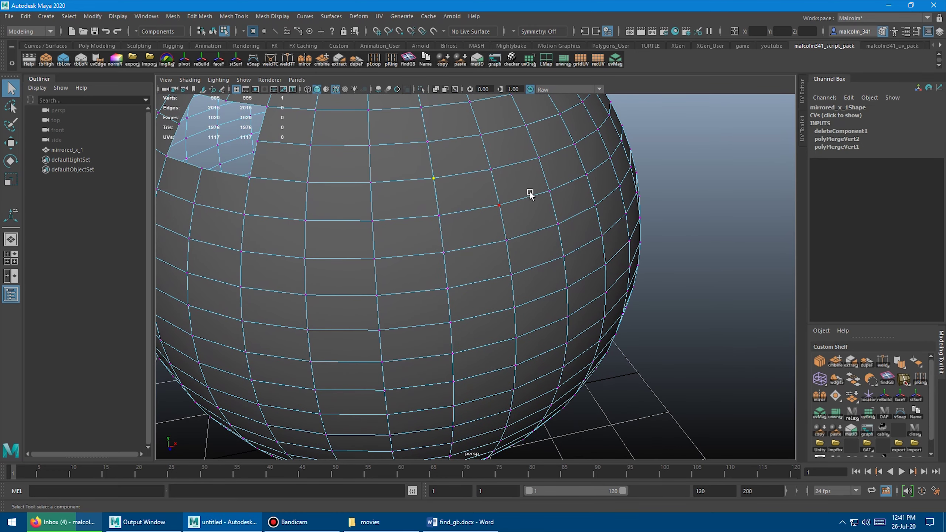
key(w)
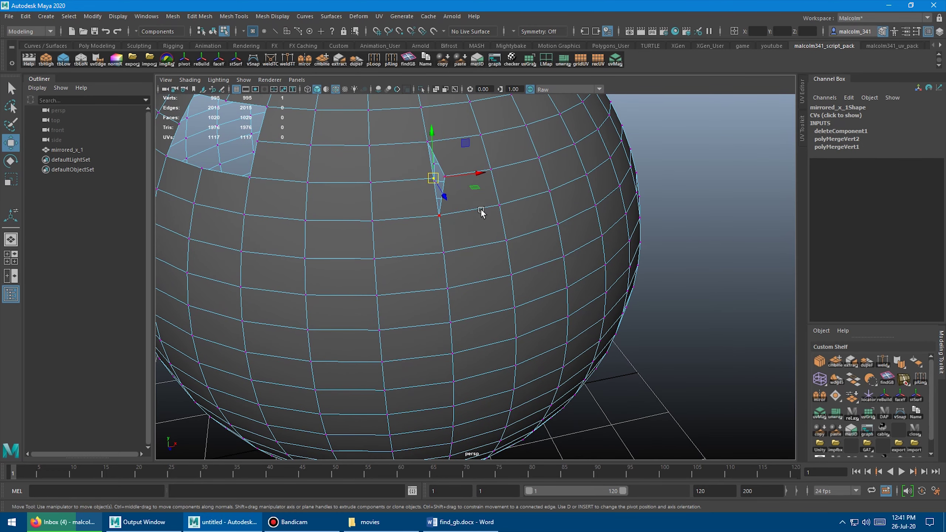
middle_drag(490, 211, 392, 178)
key(ctrl+z)
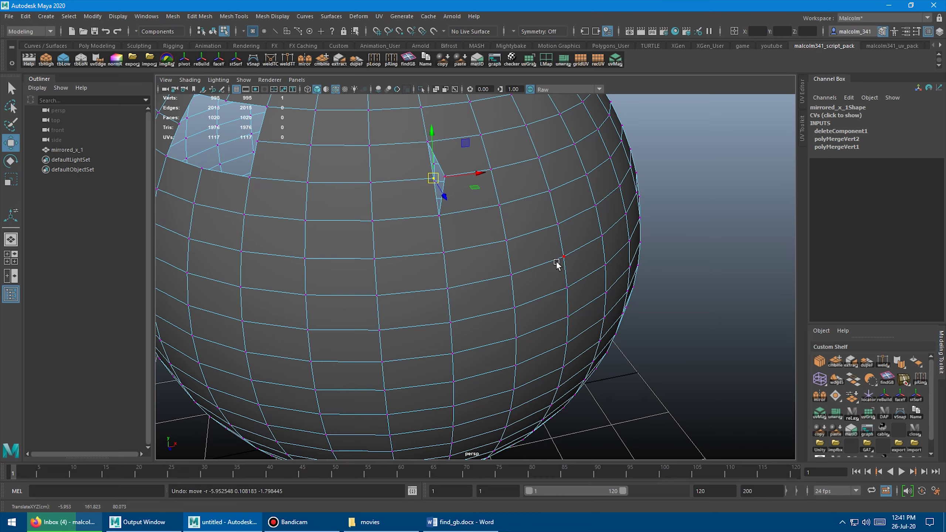
Delete a horizontal loop of faces around the sphere's middle and all the faces below it.
scroll(536, 265, down, 5)
alt+drag(497, 287, 495, 261)
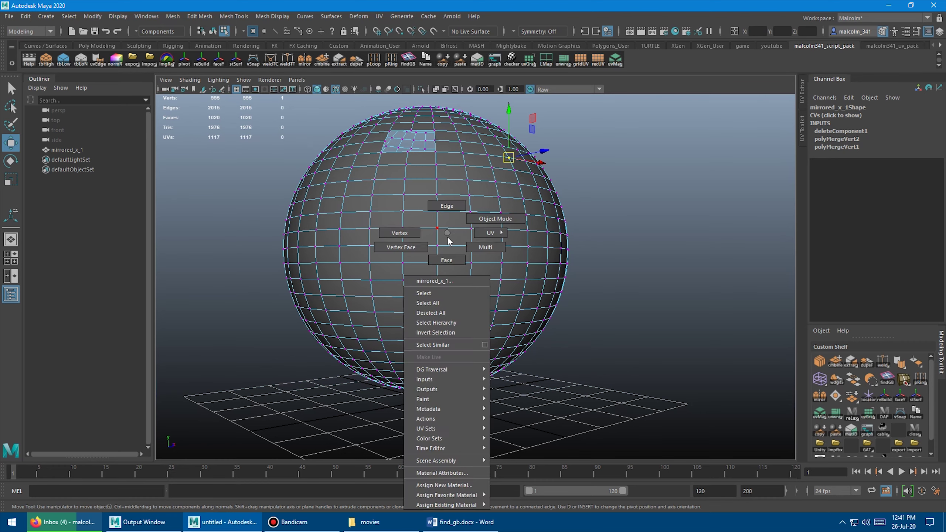
key(F11)
double_click(495, 242)
key(ctrl+shift+x)
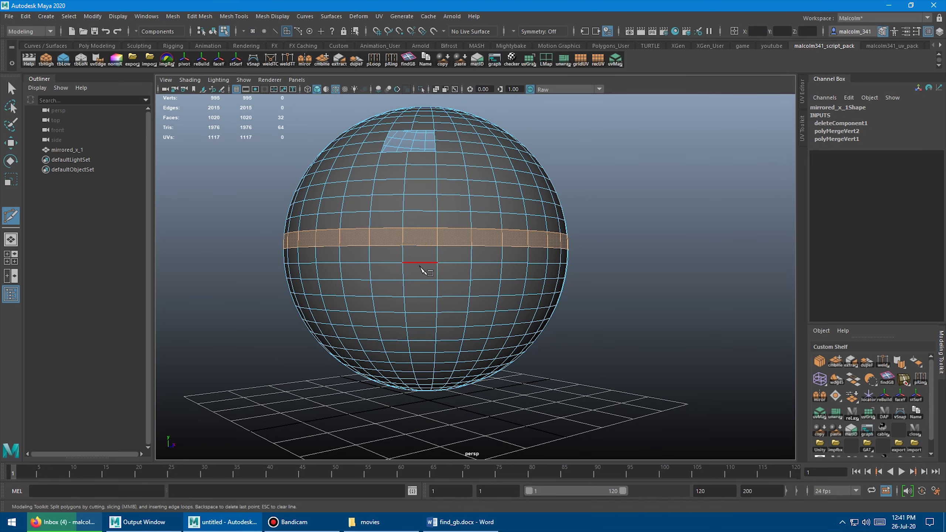
key(w)
key(Delete)
double_click(414, 253)
key(Delete)
Find the geometry border edges from one selected face on the dome and inspect the rim, hole and seam.
scroll(420, 249, down, 3)
click(411, 209)
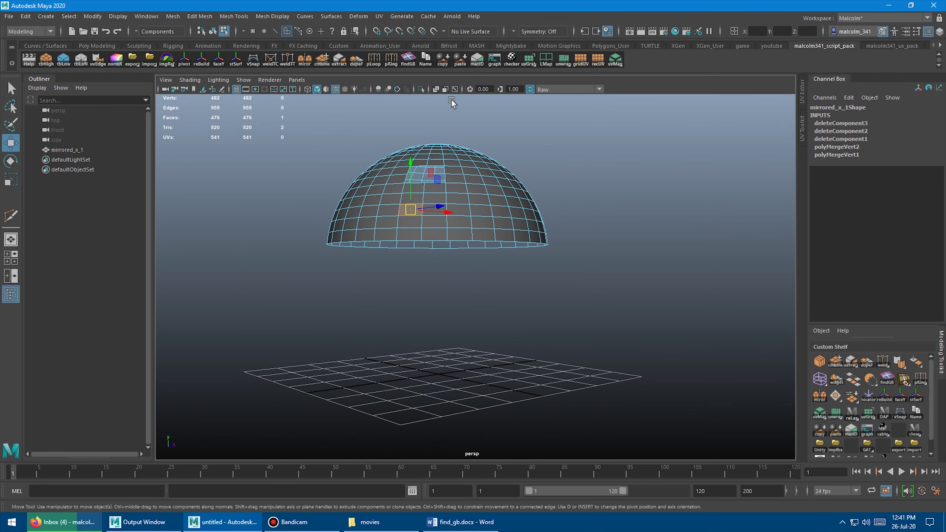
click(408, 62)
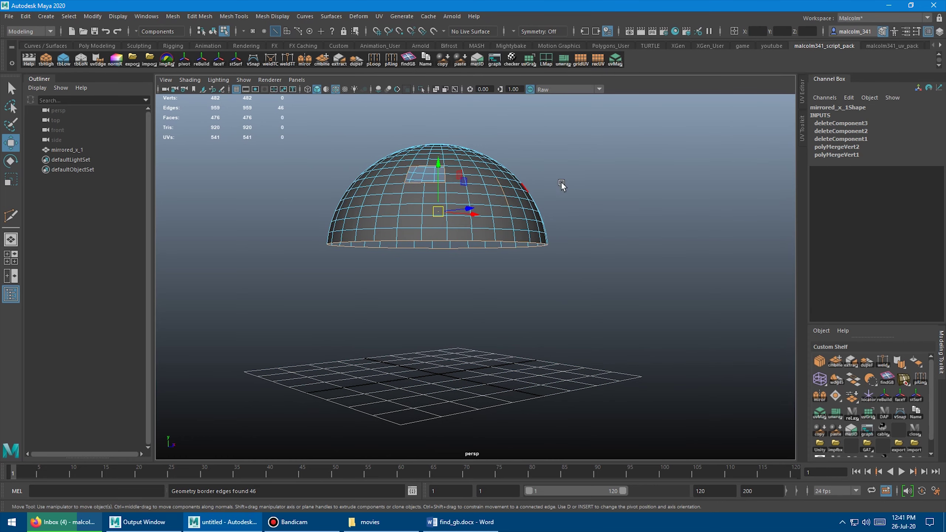
mouse_move(559, 182)
alt+mouse_down()
mouse_move(529, 197)
mouse_move(540, 169)
mouse_move(592, 212)
mouse_move(575, 181)
mouse_move(629, 179)
mouse_move(574, 179)
mouse_move(570, 196)
alt+mouse_up()
alt+right_drag(570, 196, 643, 194)
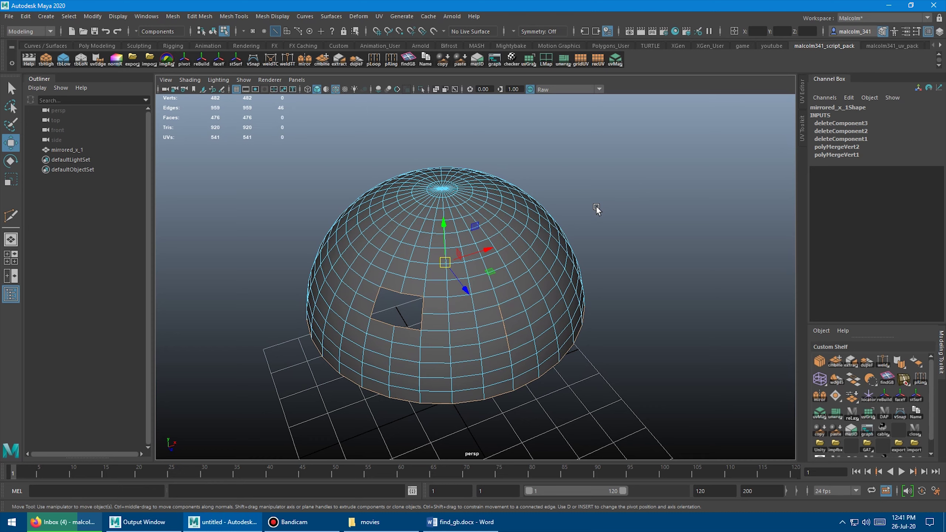
Delete the dome as an object and create a new polygon sphere.
key(F8)
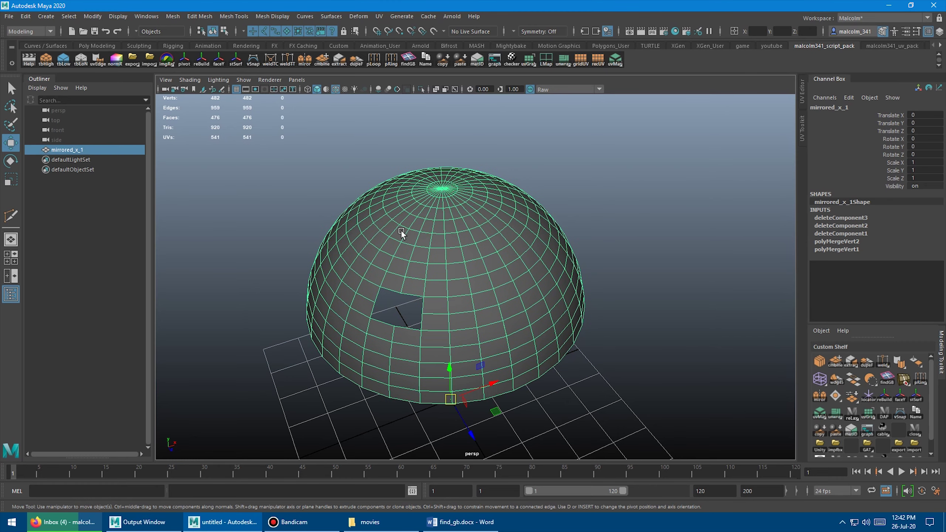
key(Delete)
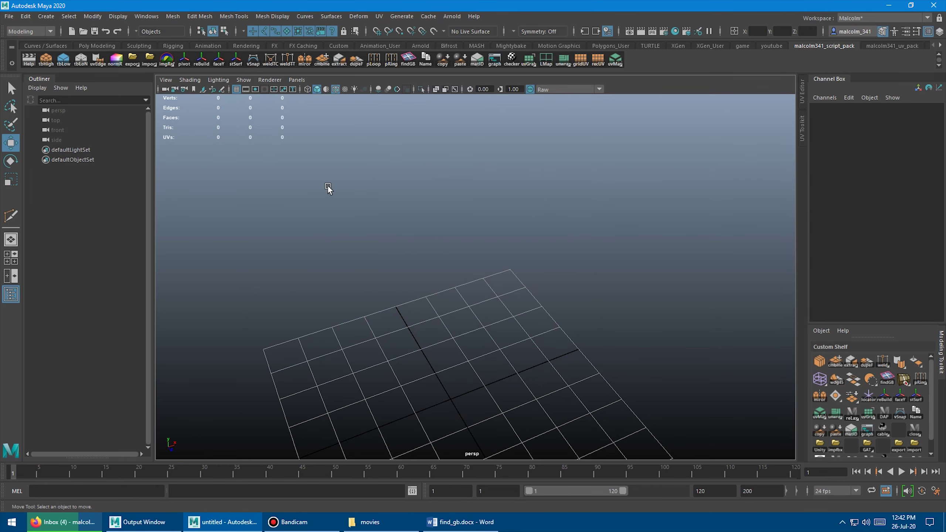
click(46, 17)
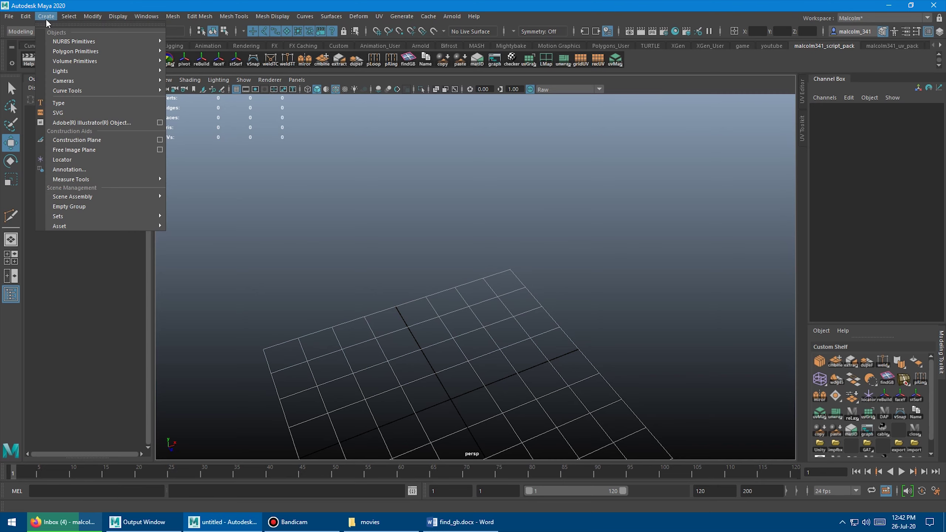
mouse_move(59, 51)
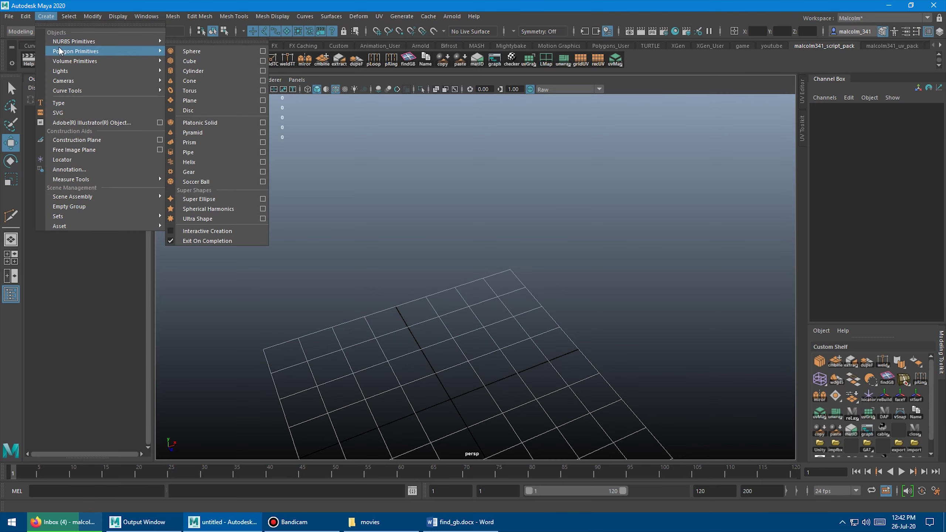
click(197, 51)
key(f)
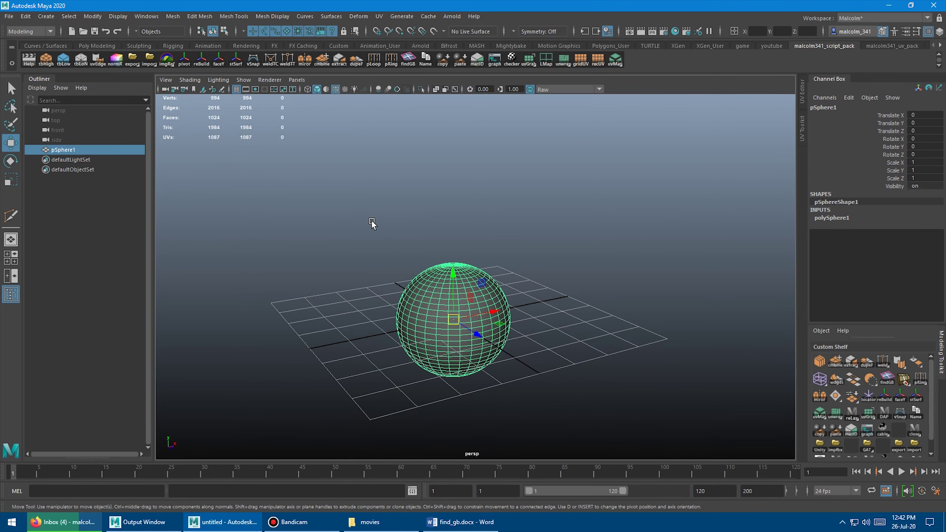
Scale the new sphere uniformly to 3.519 and raise it to 155.319 in Y.
key(r)
middle_drag(208, 224, 435, 216)
key(w)
drag(452, 280, 458, 88)
key(f)
mouse_move(484, 161)
alt+right_down()
mouse_move(416, 171)
mouse_move(473, 166)
alt+right_up()
Set the sphere's axis and height subdivisions to 128 each.
key(t)
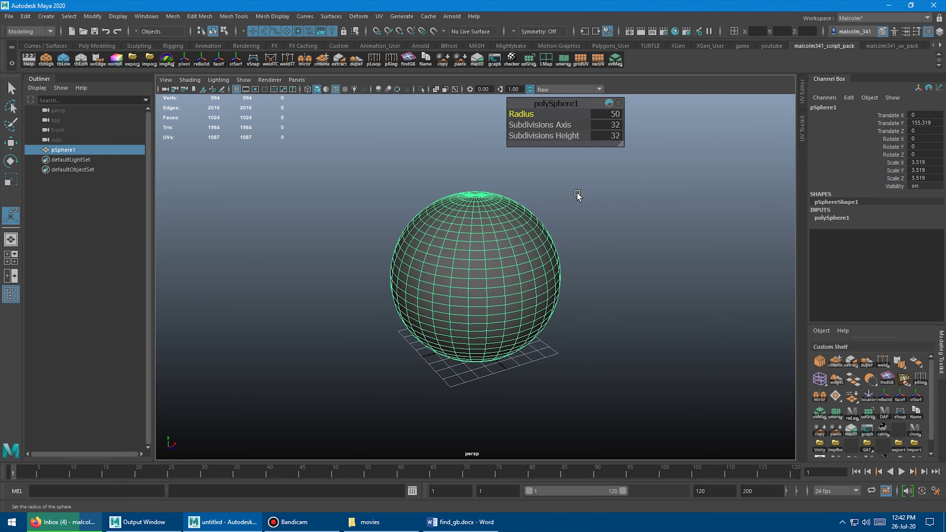
alt+middle_drag(576, 194, 557, 198)
click(608, 125)
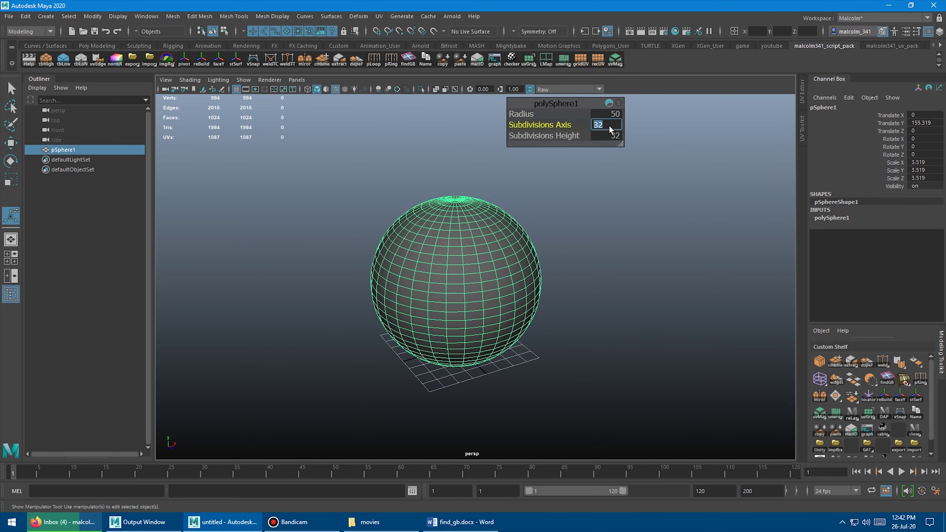
text(128)
key(Tab)
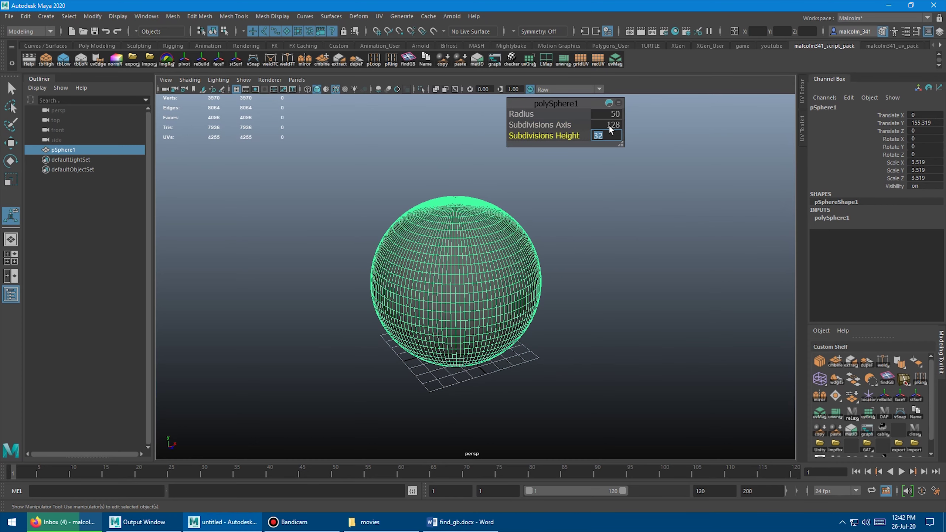
text(128)
key(Return)
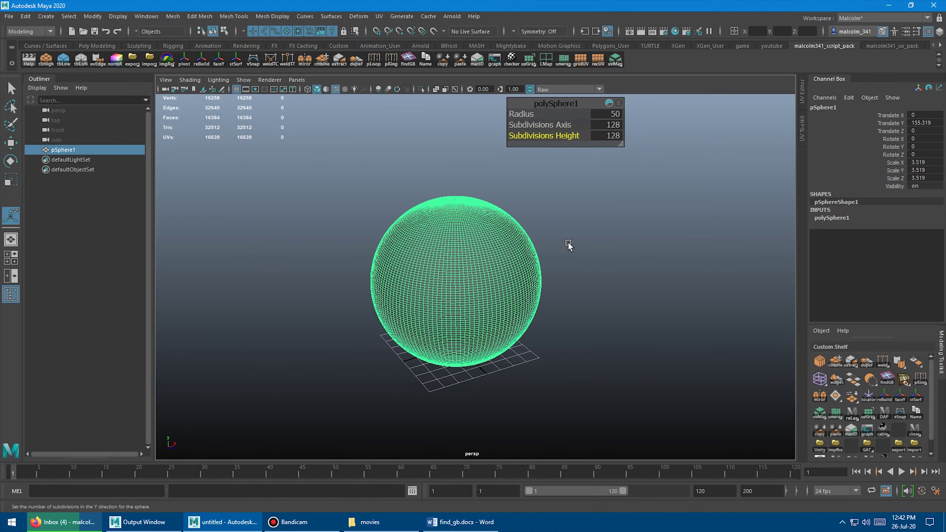
Delete a small patch of faces on the sphere's upper side and return to object selection.
alt+drag(565, 243, 432, 250)
alt+right_drag(433, 250, 532, 239)
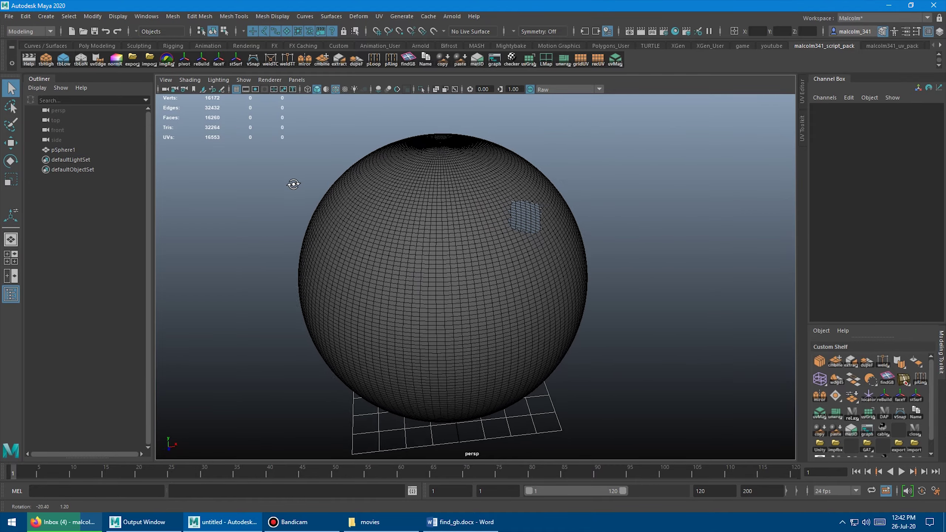
key(q)
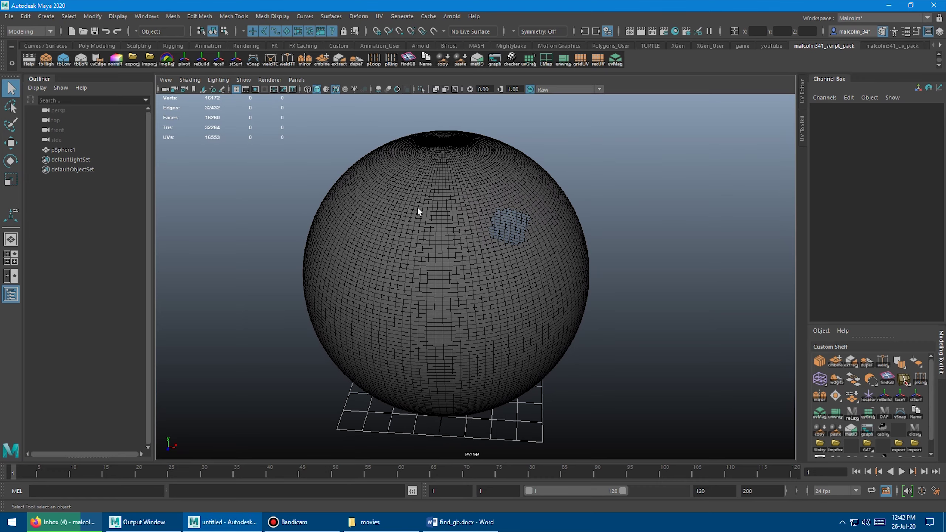
Find the dense sphere's geometry border edges from the selected object and inspect the edges around the hole.
click(447, 207)
alt+drag(463, 211, 382, 201)
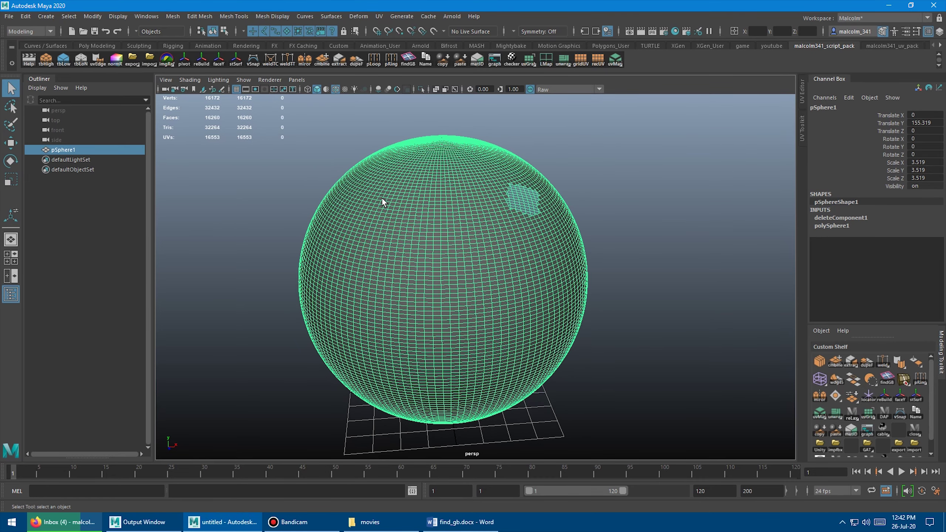
click(409, 59)
alt+drag(503, 193, 452, 231)
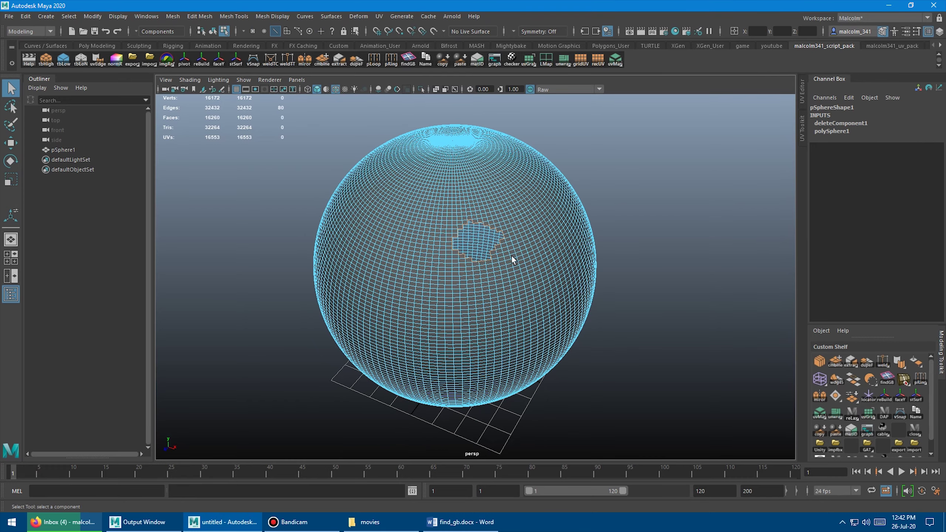
alt+drag(423, 275, 464, 242)
alt+right_drag(464, 242, 502, 233)
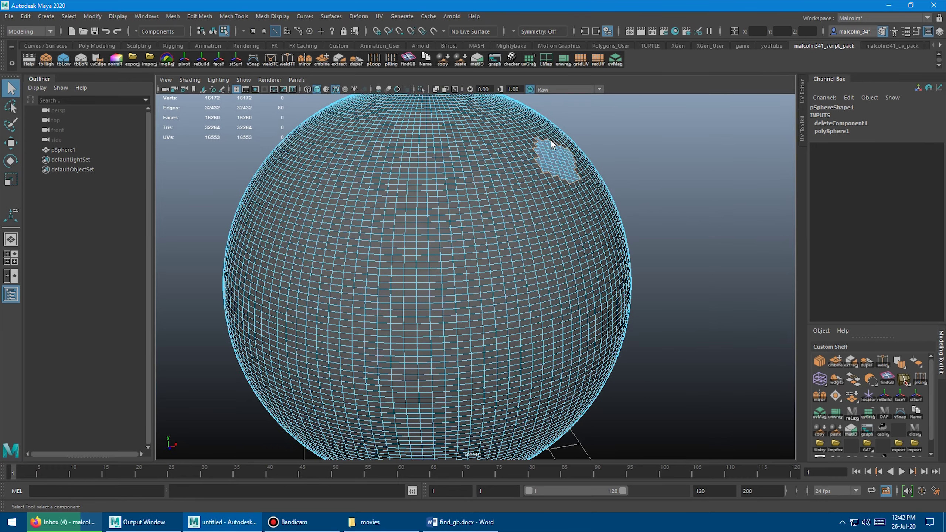
alt+drag(526, 182, 509, 190)
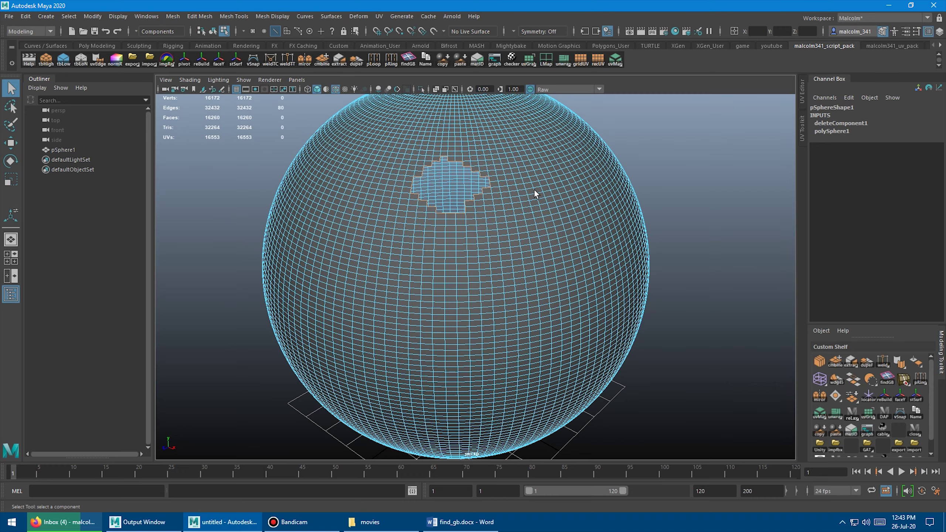
alt+right_drag(536, 189, 373, 193)
alt+drag(373, 193, 422, 193)
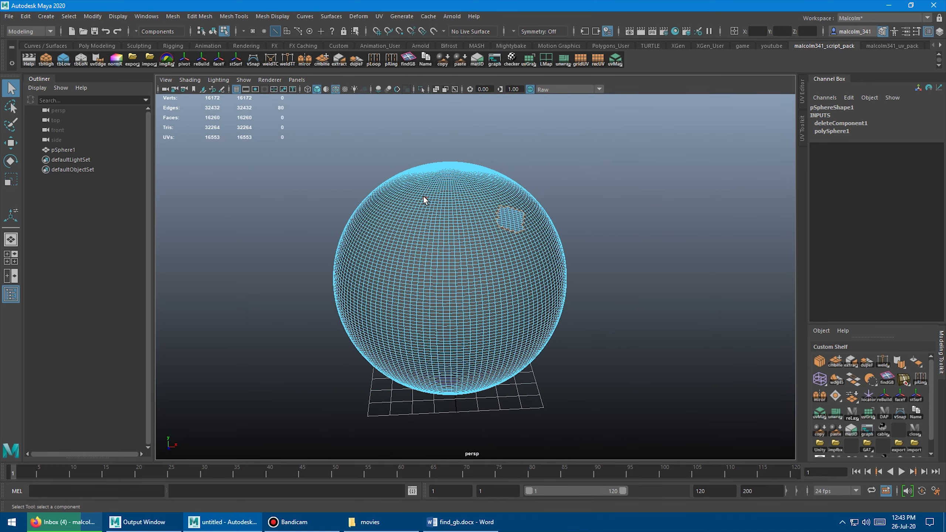
mouse_move(423, 196)
alt+right_down()
mouse_move(395, 201)
mouse_move(416, 200)
alt+right_up()
mouse_move(417, 203)
alt+mouse_down()
mouse_move(450, 201)
mouse_move(412, 205)
alt+mouse_up()
Return to object selection and subdivide the dense sphere once with Add Divisions, keeping the sphere selected.
key(F8)
alt+right_drag(317, 201, 361, 202)
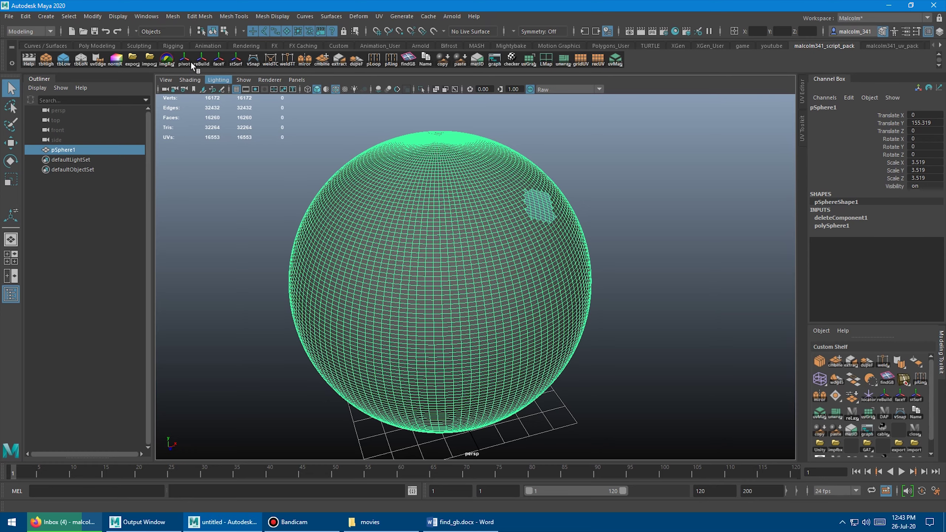
click(200, 16)
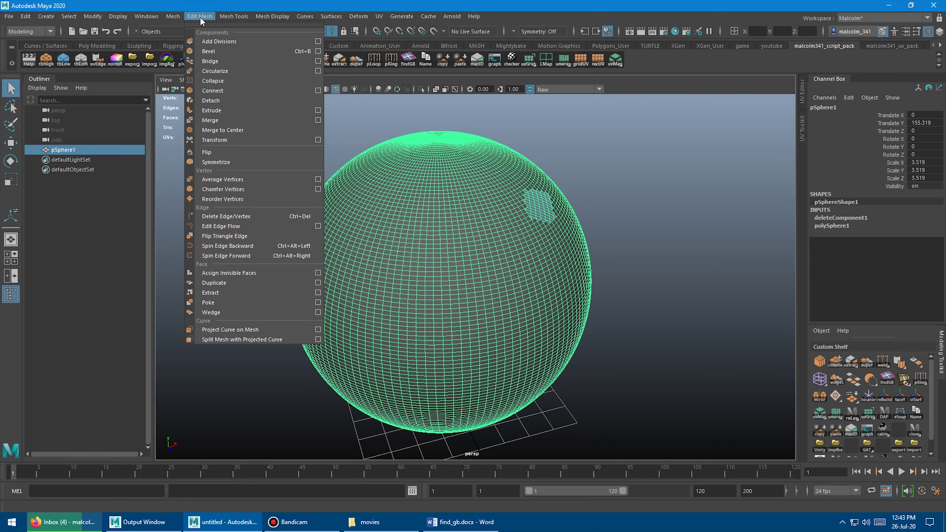
click(212, 42)
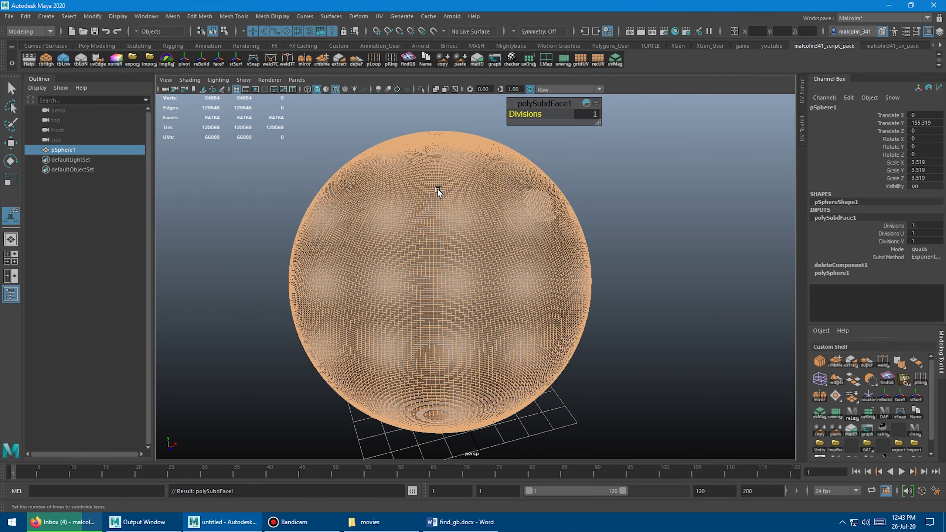
alt+right_drag(497, 189, 479, 190)
key(alt+d)
click(448, 190)
Find the subdivided sphere's geometry border edges with findGB and examine the edges around the hole.
alt+drag(448, 189, 477, 187)
alt+right_drag(476, 187, 325, 181)
alt+drag(324, 181, 344, 173)
alt+right_drag(309, 172, 438, 169)
alt+drag(438, 170, 427, 172)
alt+right_drag(427, 175, 451, 175)
key(w)
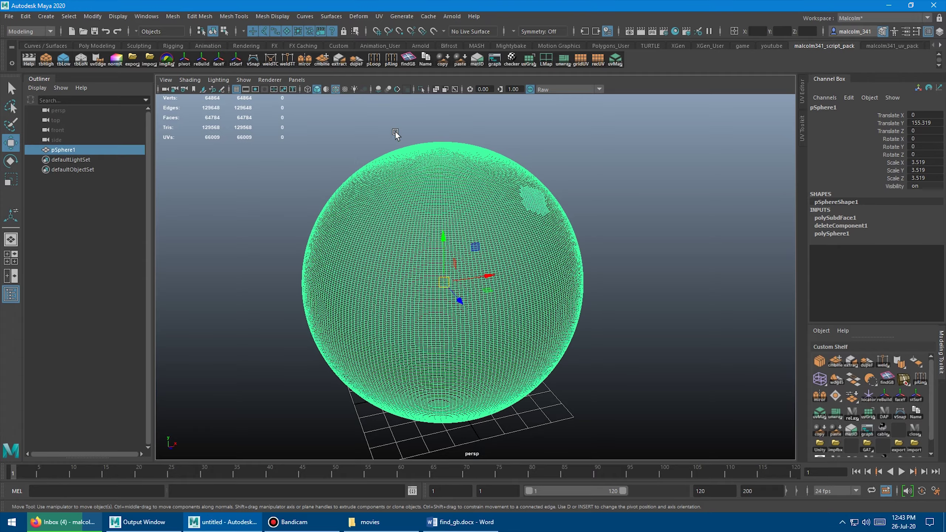
click(408, 60)
alt+drag(443, 148, 458, 179)
alt+right_drag(528, 179, 424, 178)
alt+drag(424, 177, 387, 179)
alt+right_drag(536, 180, 489, 173)
alt+drag(490, 173, 533, 219)
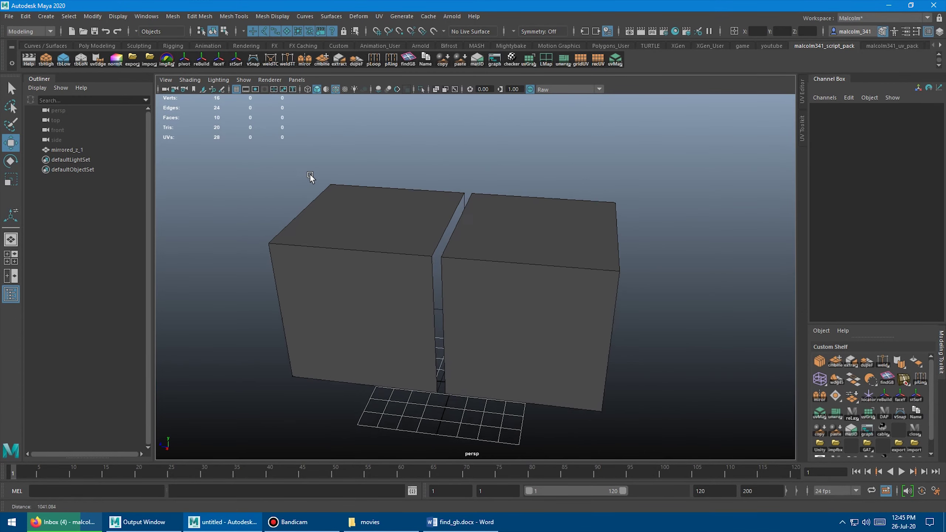
Run Merge and findGB on the mirrored cube mesh with the gap between its two halves.
alt+drag(310, 177, 349, 198)
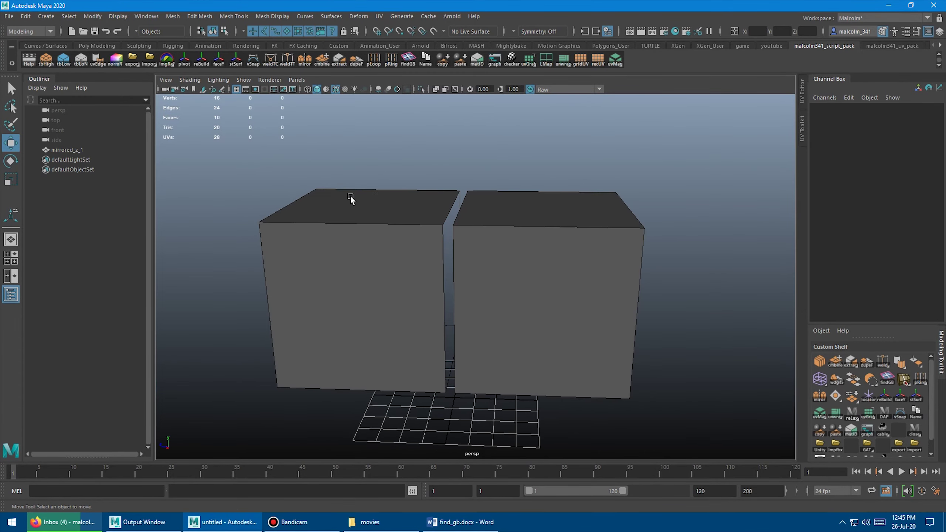
click(350, 198)
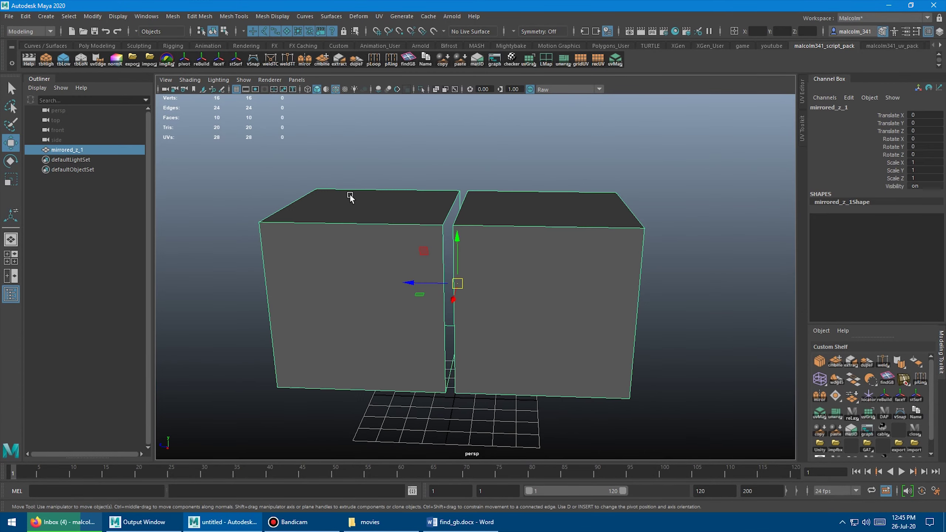
right_click(409, 62)
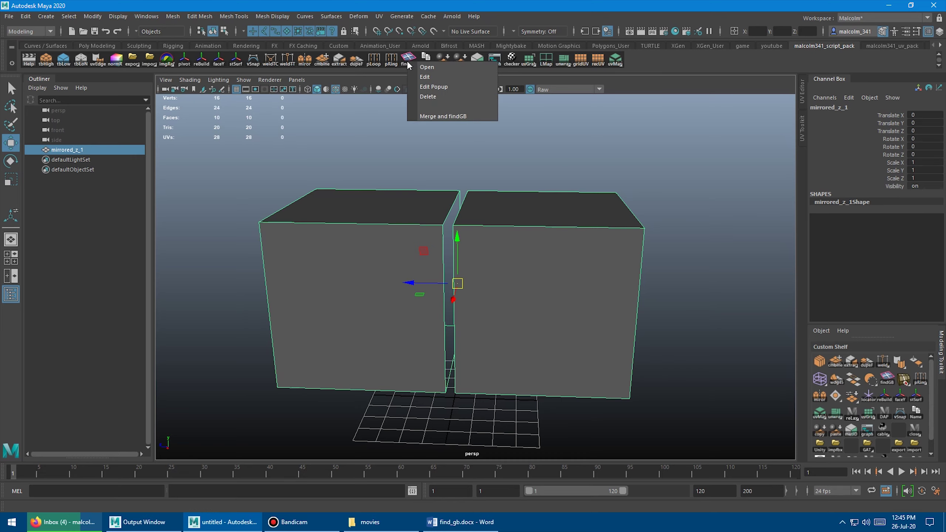
click(428, 117)
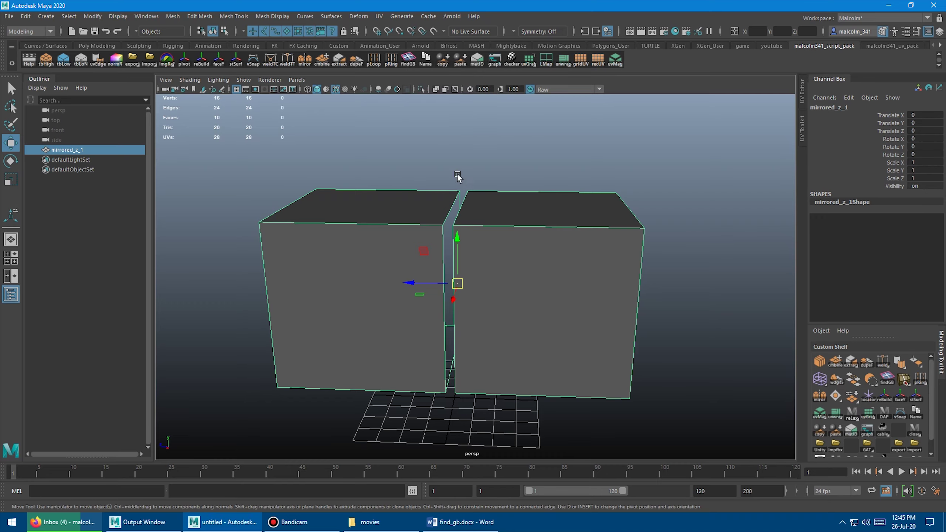
alt+drag(454, 180, 428, 221)
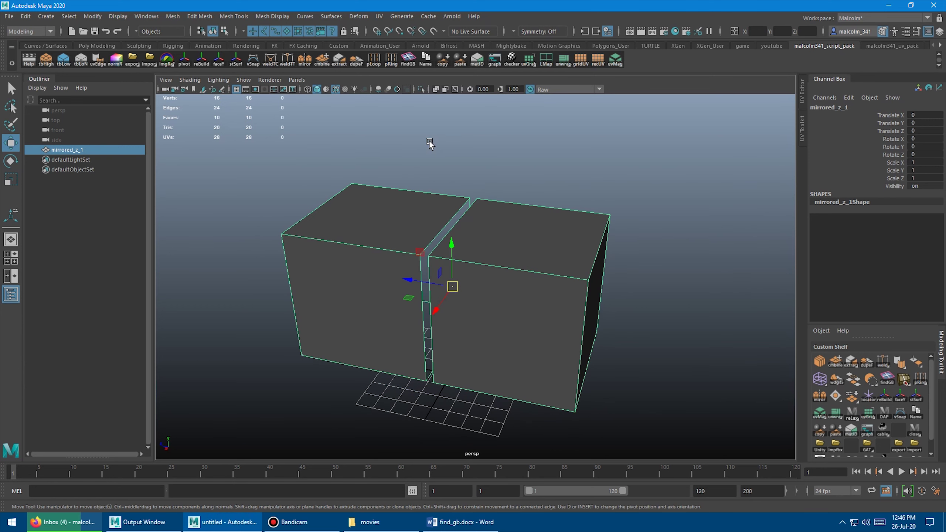
click(407, 90)
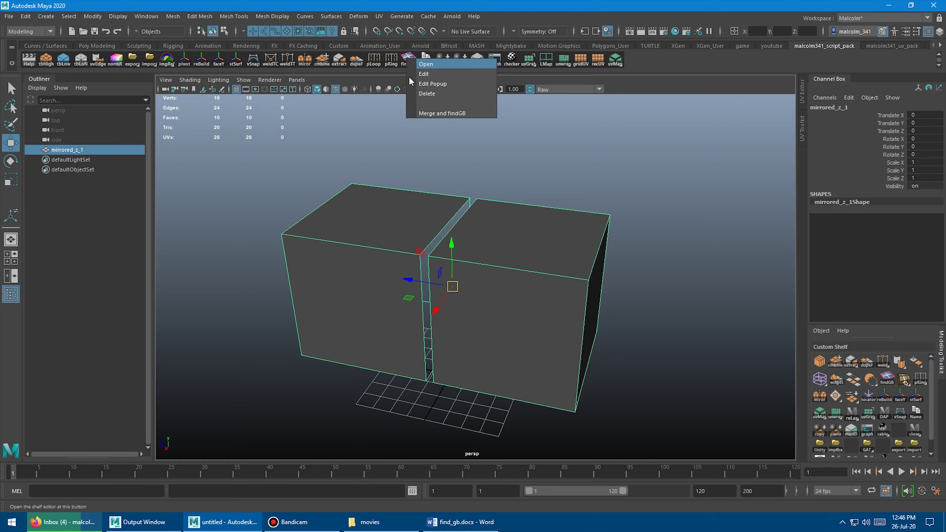
click(431, 113)
alt+drag(479, 181, 555, 169)
Select the right half's open border edge loop and vertex-snap it onto the left half's border.
double_click(471, 202)
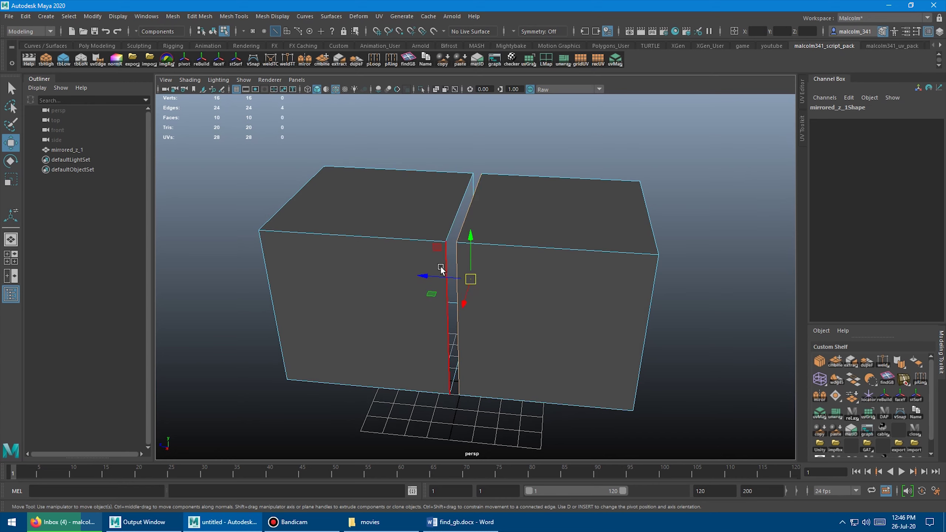
key(v)
drag(432, 274, 433, 274)
scroll(536, 214, up, 1)
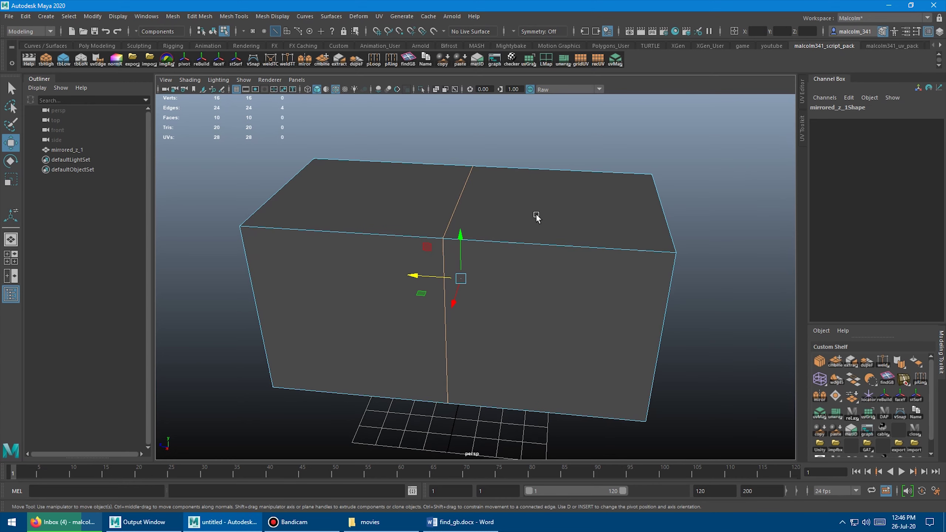
Return to object selection and run Merge and findGB on the closed-up cube halves.
key(F8)
click(493, 218)
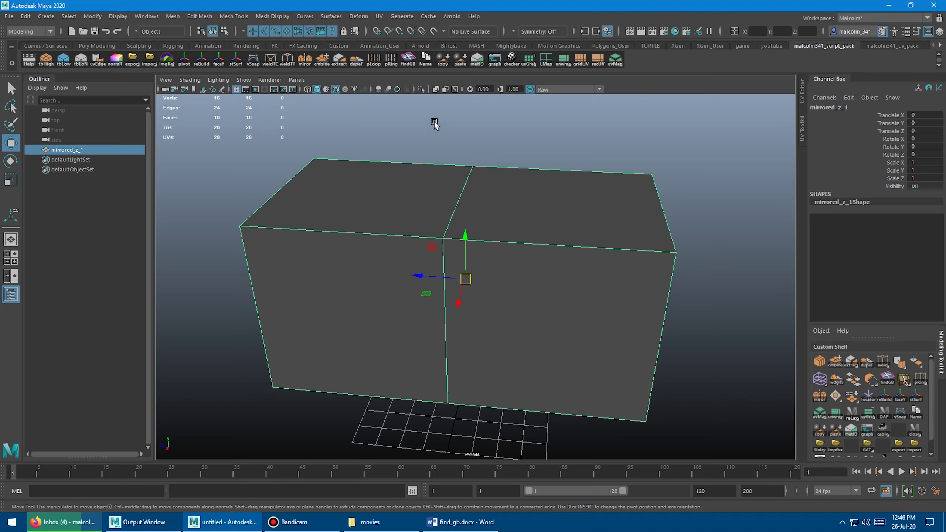
right_click(408, 63)
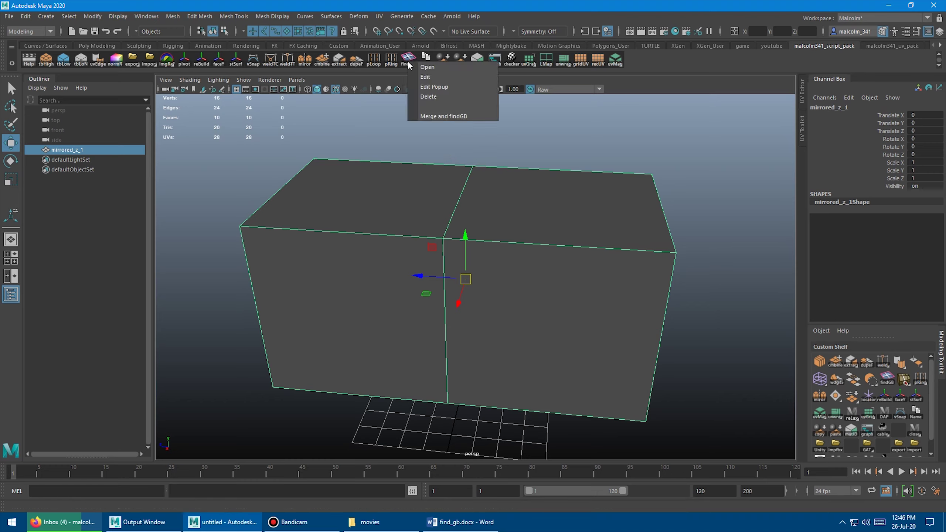
click(429, 116)
alt+drag(432, 119, 500, 196)
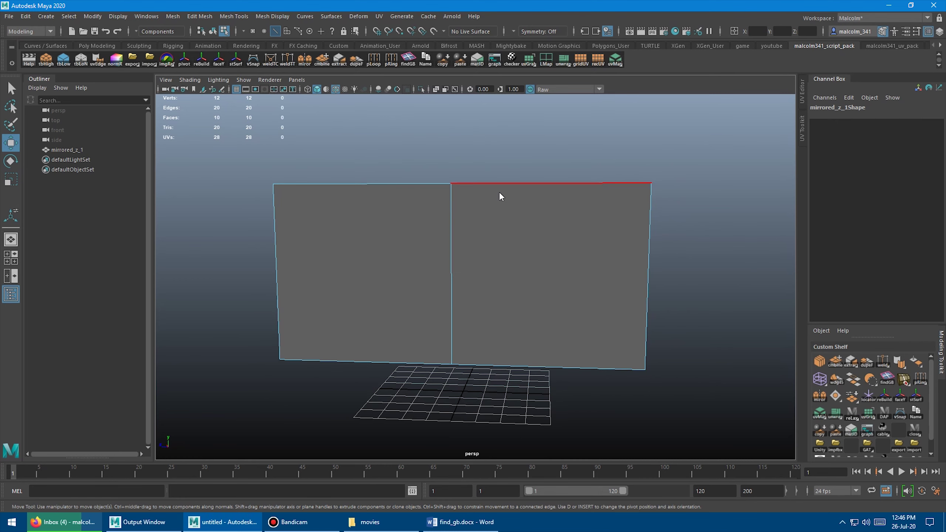
Test the merged seam by moving its upper corner vertex, and undo the move.
click(456, 190)
middle_drag(556, 218, 538, 226)
key(ctrl+z)
alt+right_drag(538, 226, 502, 221)
alt+drag(502, 222, 414, 258)
Undo the seam merge and the edge snap to restore the gap between the cube halves.
key(F11)
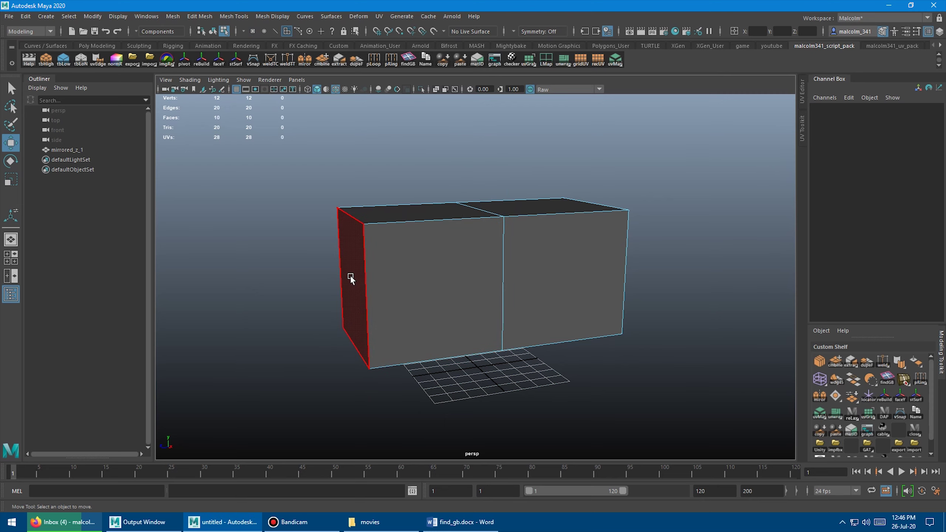
click(350, 275)
key(ctrl+z)
key(ctrl+z)
key(ctrl+z)
key(ctrl+z)
key(ctrl+z)
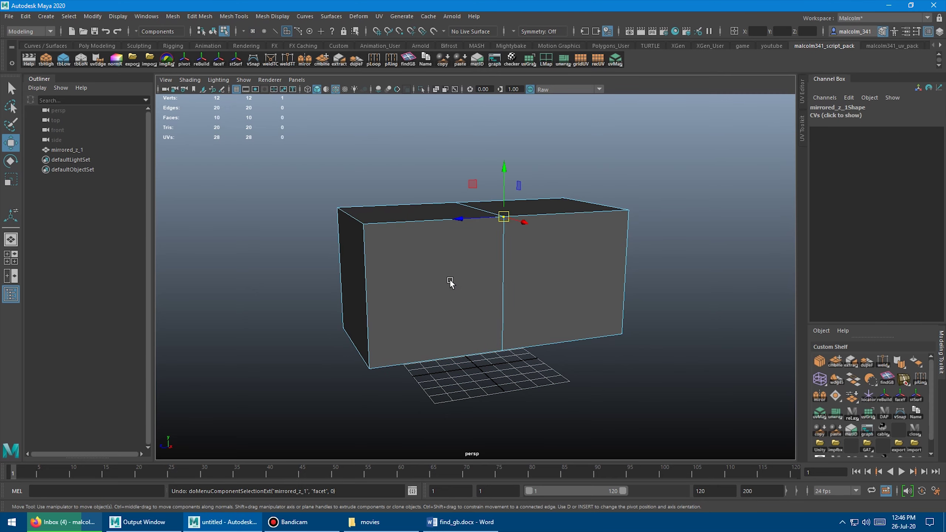
key(ctrl+z)
key(ctrl+z)
key(ctrl+z)
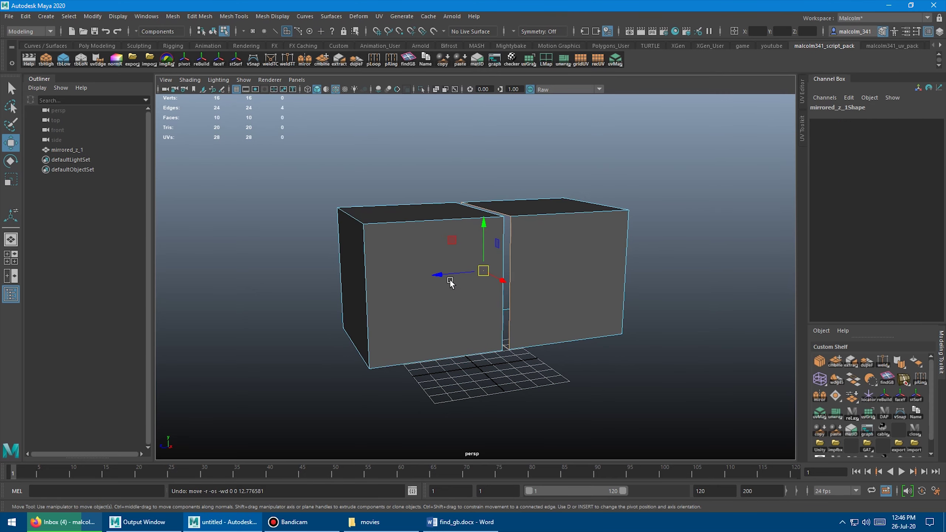
alt+drag(424, 240, 394, 249)
alt+right_drag(394, 250, 416, 244)
key(ctrl+z)
Delete the outer end face of the left cube half.
click(415, 245)
alt+drag(344, 147, 412, 145)
right_drag(371, 220, 369, 247)
click(365, 259)
key(Delete)
alt+drag(385, 250, 364, 243)
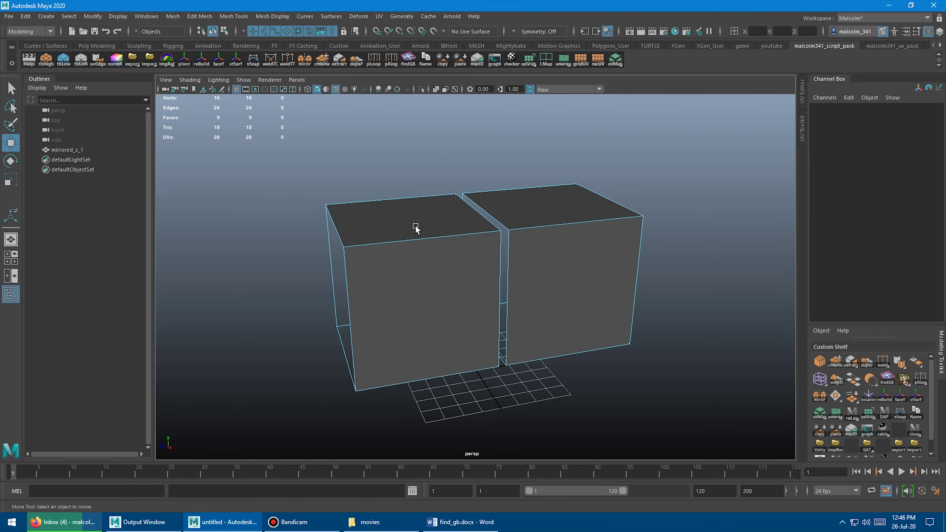
Snap the right half's inner border edge loop onto the left half's vertices to close the gap.
alt+drag(416, 226, 437, 229)
right_drag(496, 222, 497, 199)
double_click(479, 218)
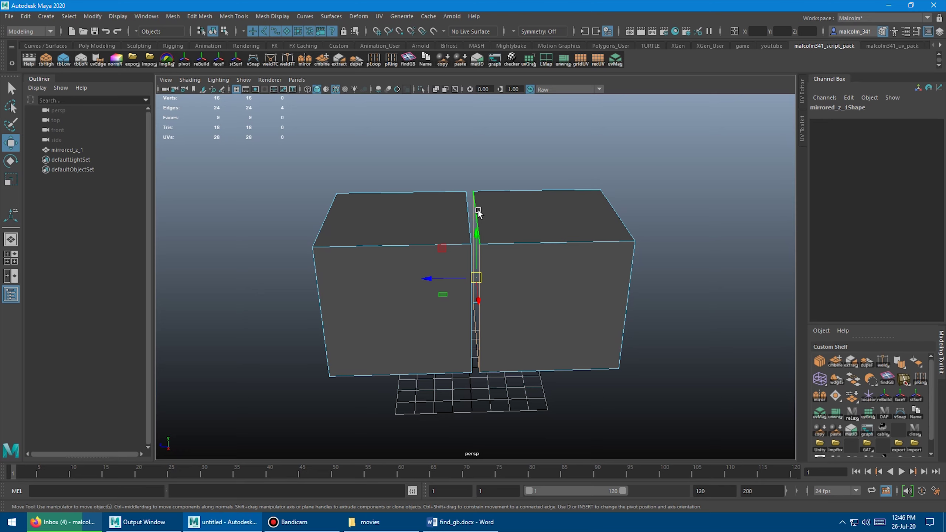
key(v)
drag(446, 278, 455, 275)
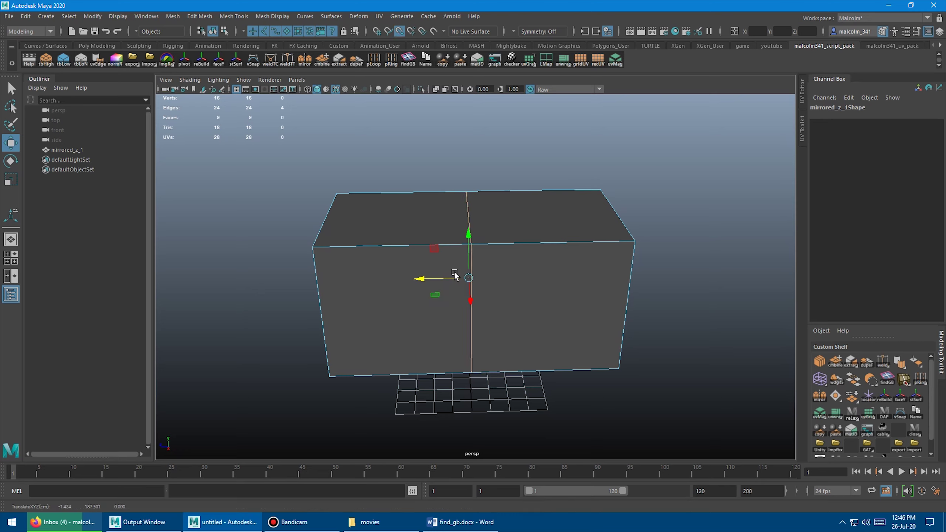
Run Merge and findGB on the whole mirrored mesh and examine the border edges at its open end.
alt+drag(547, 227, 530, 226)
right_drag(495, 229, 511, 215)
scroll(510, 215, up, 1)
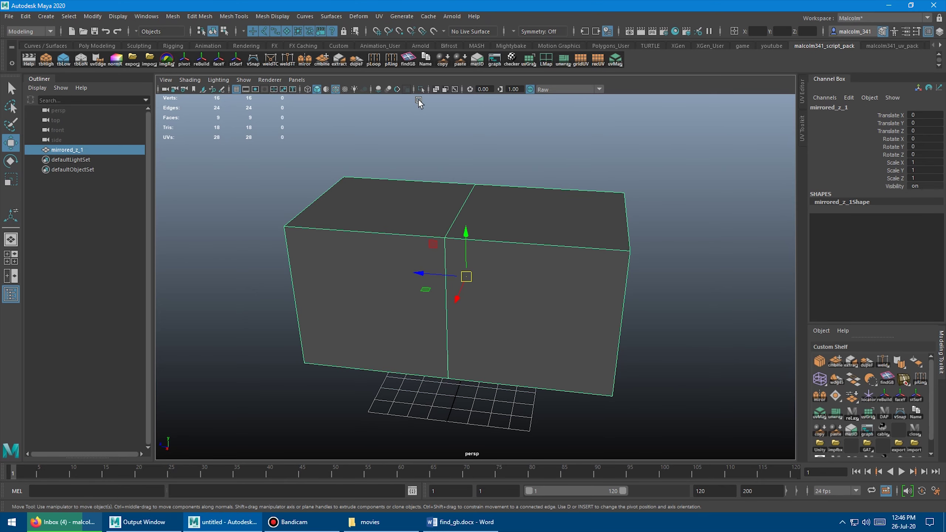
right_click(408, 58)
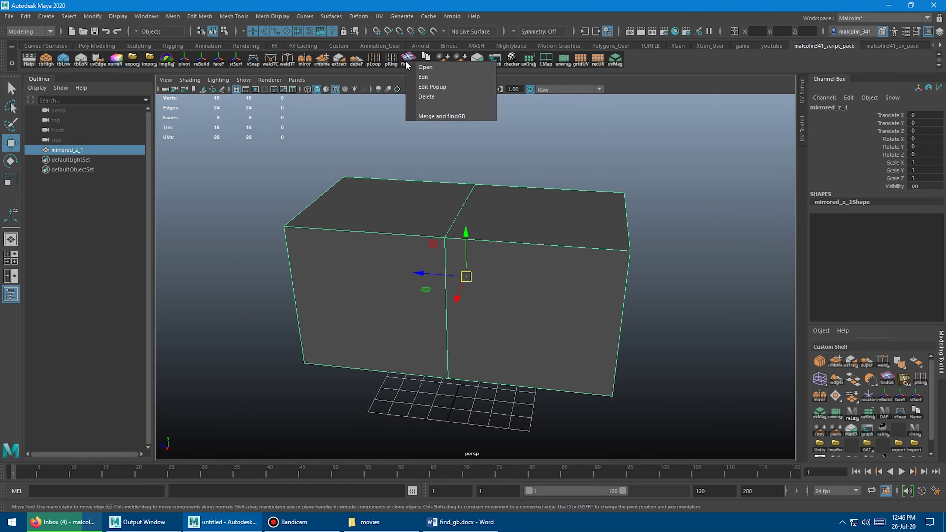
click(433, 116)
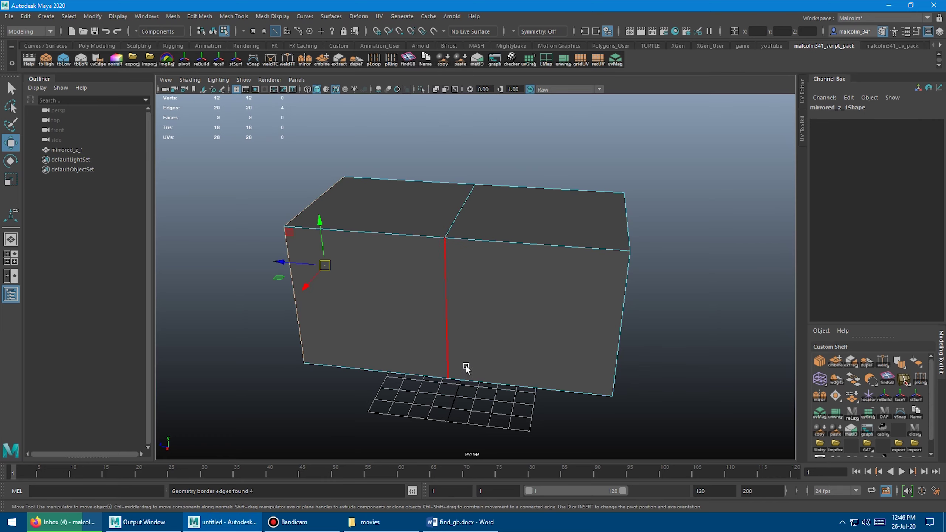
alt+drag(451, 217, 427, 228)
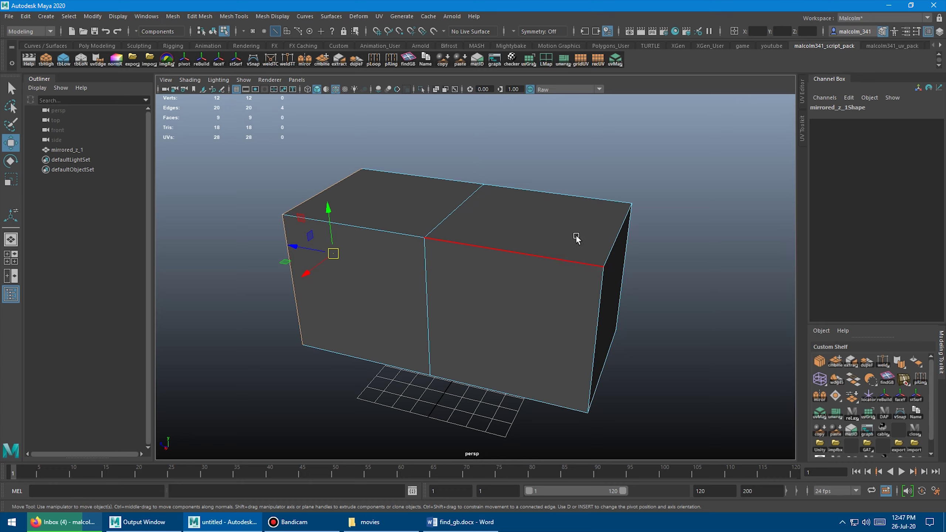
alt+drag(406, 195, 490, 183)
alt+right_drag(490, 184, 424, 215)
alt+drag(424, 215, 410, 243)
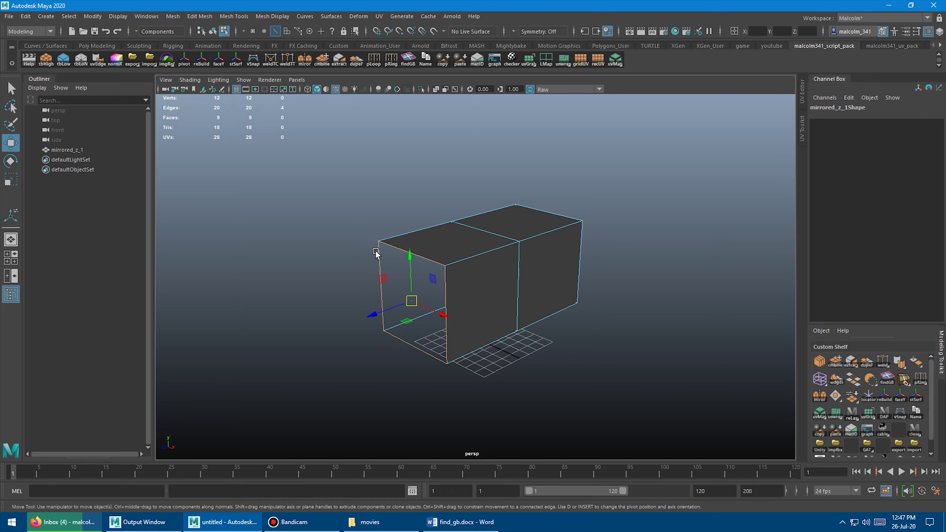
alt+drag(376, 309, 351, 276)
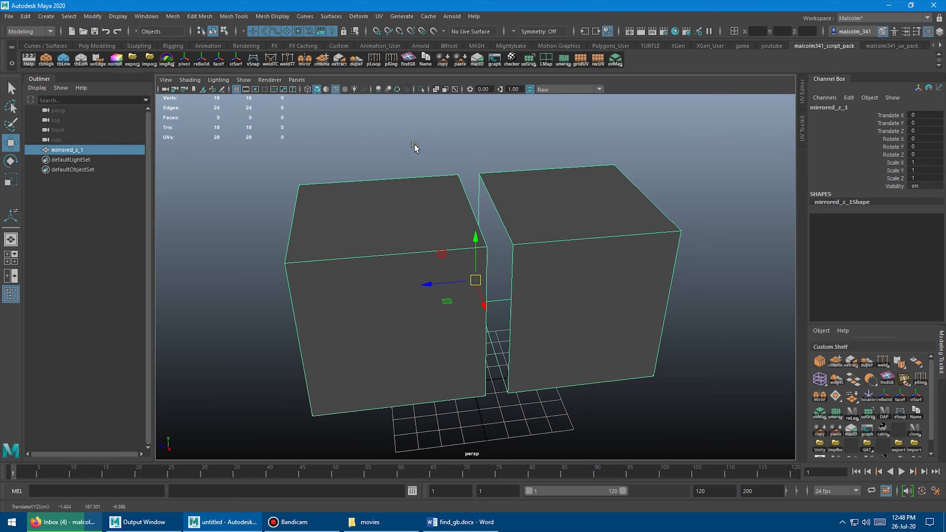
Select the two upper rear vertices facing each other across the gap and run Merge and findGB on them.
alt+drag(414, 147, 473, 167)
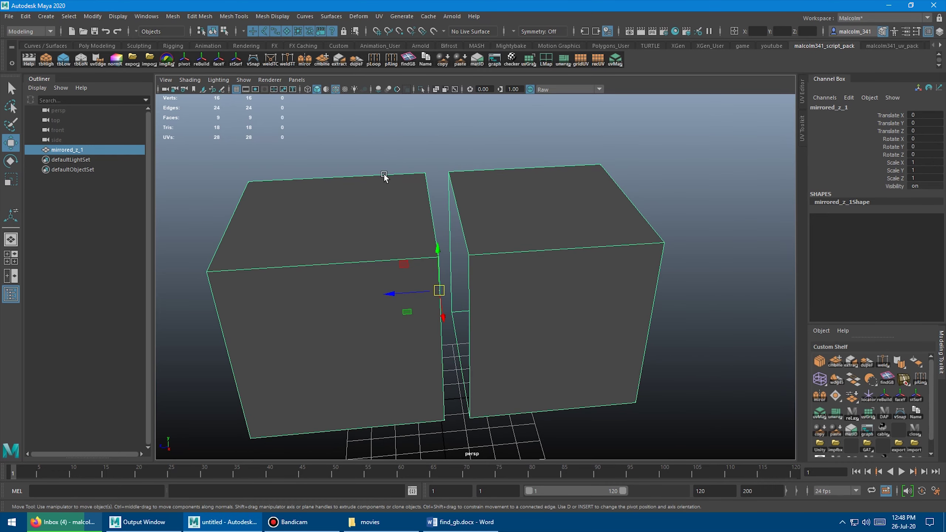
right_drag(425, 139, 372, 133)
click(451, 171)
shift+click(425, 174)
right_click(408, 58)
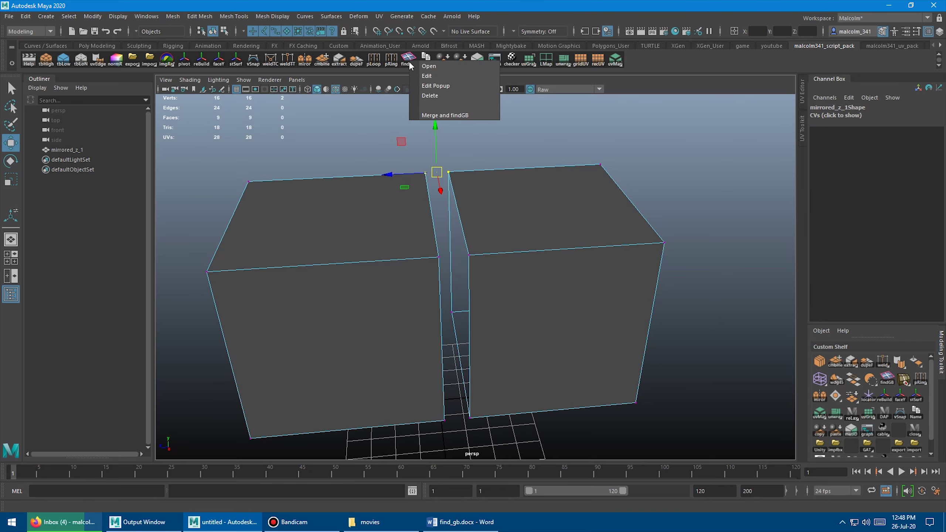
click(426, 117)
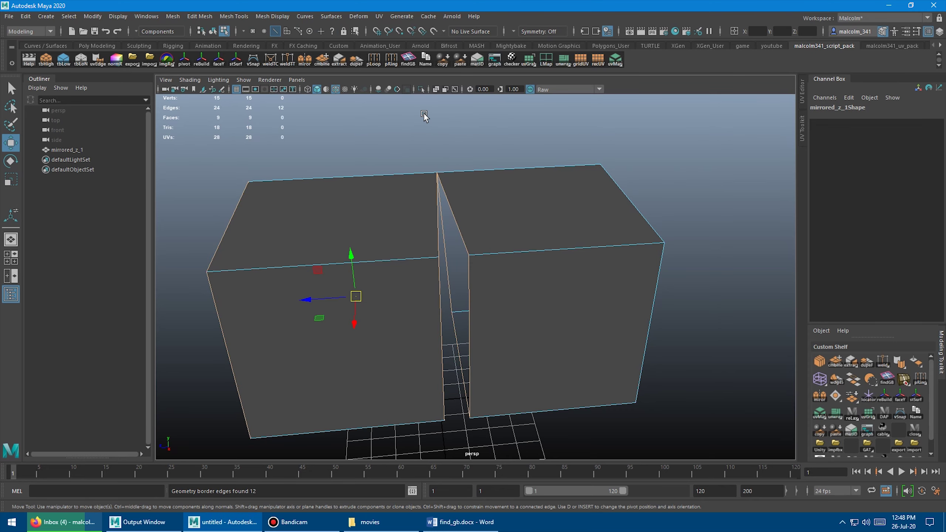
alt+drag(396, 316, 370, 285)
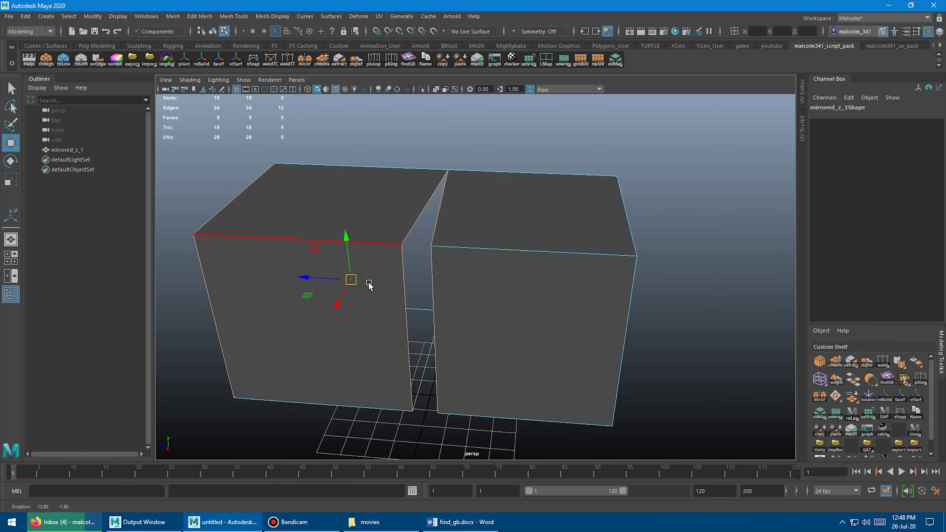
Select the two upper front vertices facing each other across the gap and run Merge and findGB on them.
right_drag(411, 224, 366, 224)
click(403, 244)
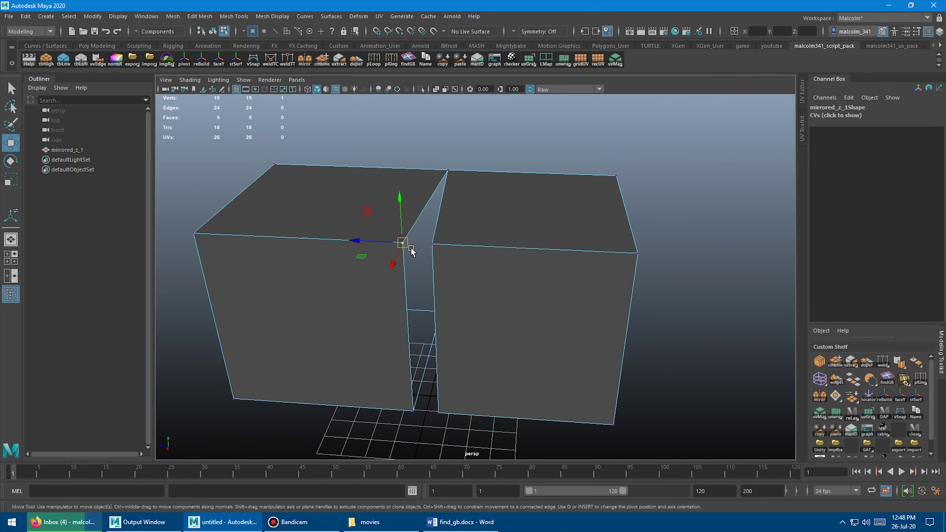
shift+click(431, 245)
right_click(409, 58)
click(424, 111)
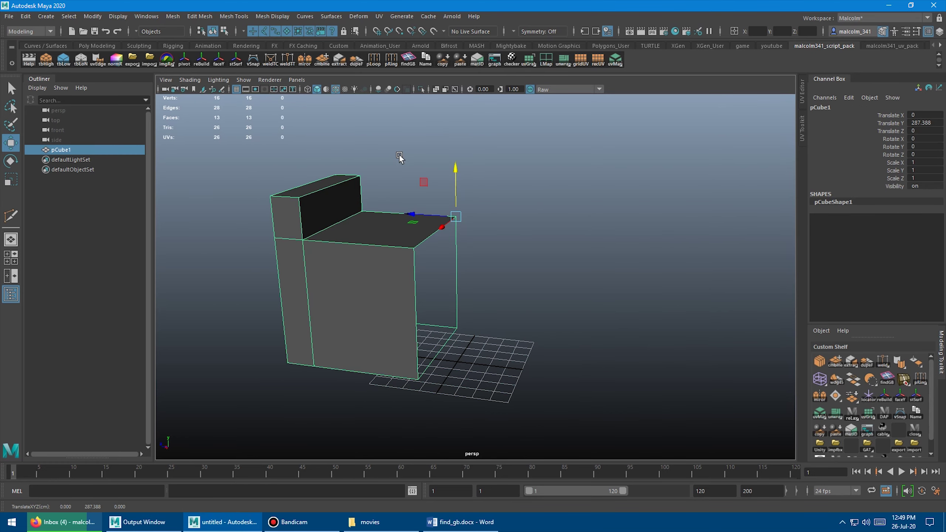
Open the mirrorEr tool and mirror the half mesh across Z as a separate object, with findGB on.
click(305, 62)
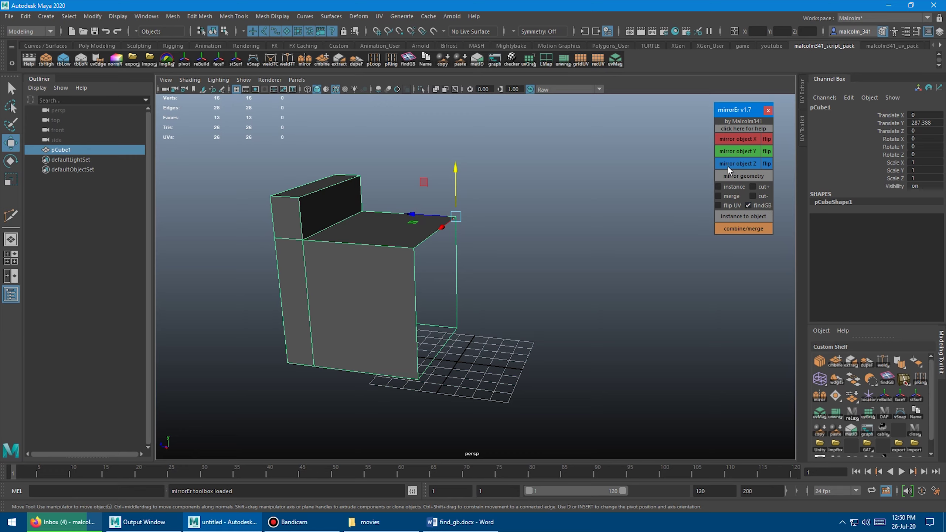
click(748, 205)
alt+drag(534, 177, 538, 183)
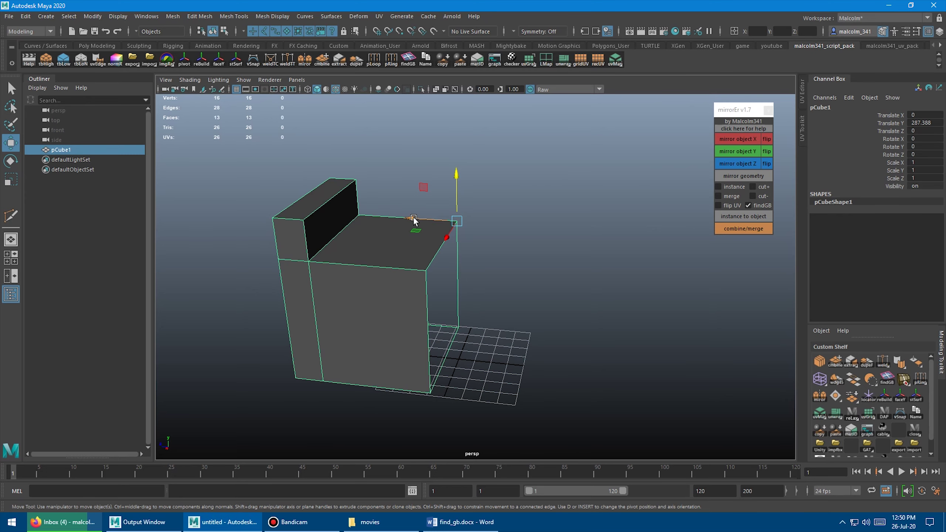
click(730, 166)
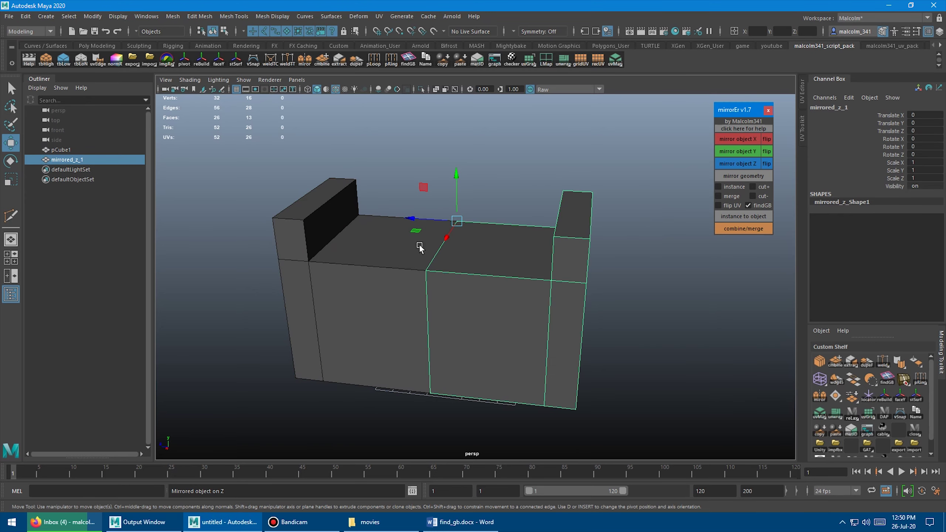
Move the mirrored copy about 26 units away along negative Z, delete it and reselect the original half.
drag(416, 218, 430, 231)
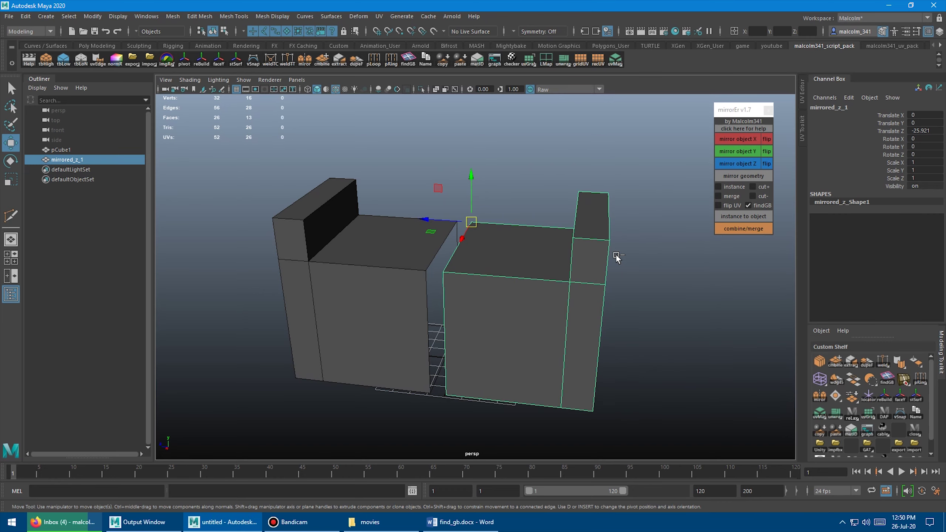
key(Delete)
click(450, 236)
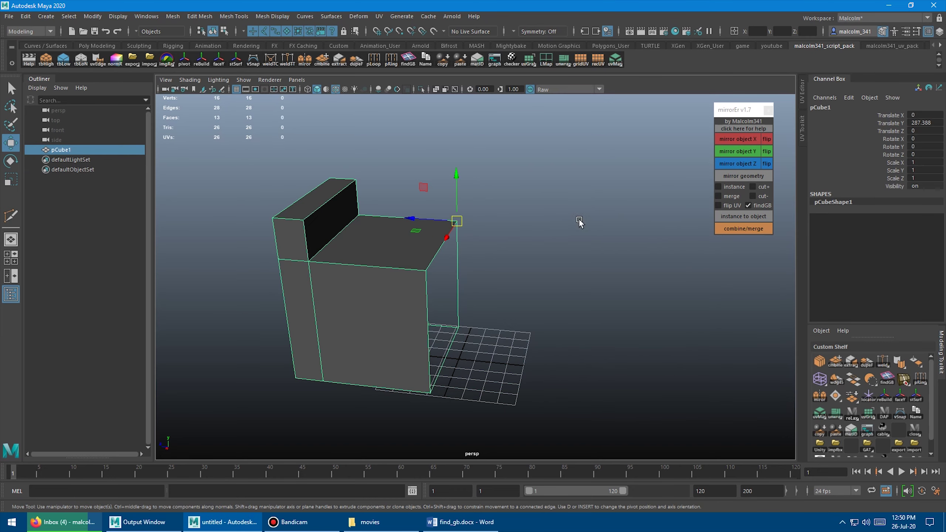
Enable merge, shift the half's pivot slightly outward along Z from its open end and mirror it across Z.
click(718, 197)
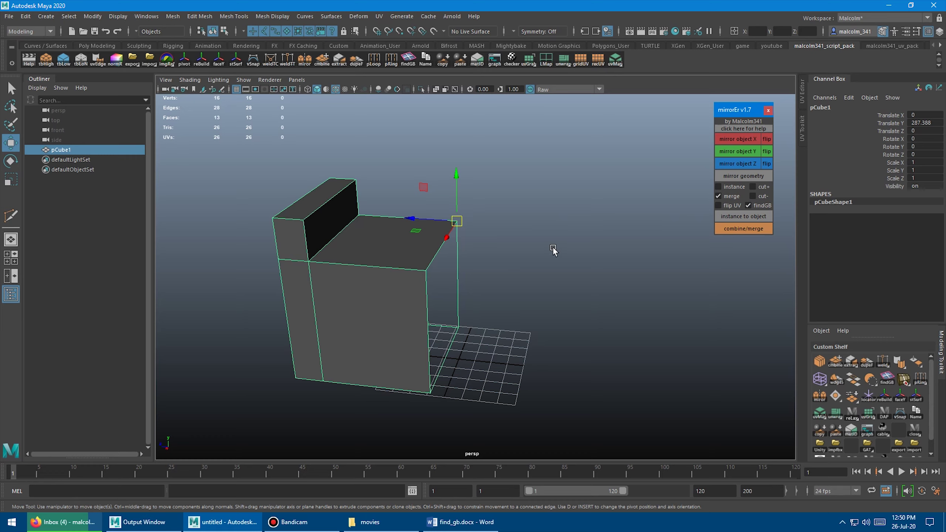
mouse_move(540, 233)
alt+mouse_down()
mouse_move(549, 224)
mouse_move(537, 227)
alt+mouse_up()
alt+right_drag(538, 225, 556, 226)
key(d)
drag(420, 211, 425, 212)
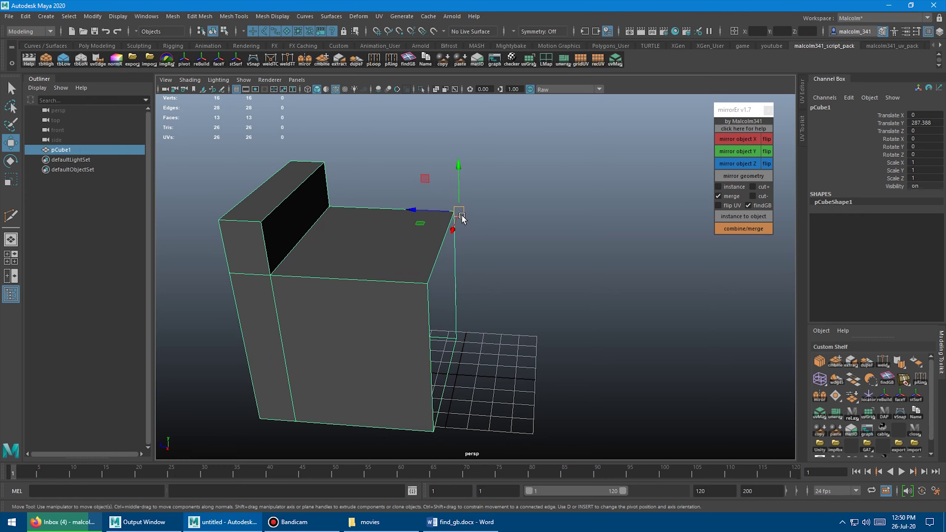
alt+drag(513, 230, 516, 225)
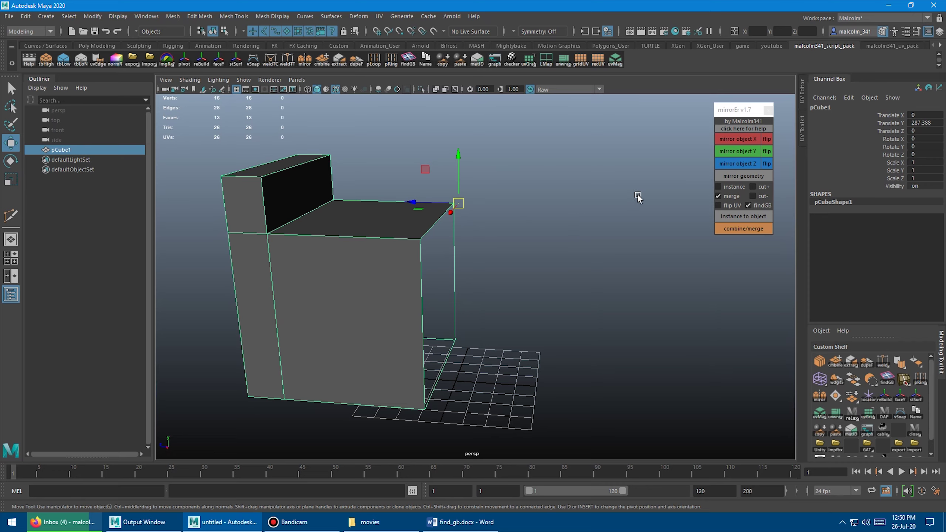
click(729, 163)
Select all faces of the mirrored right half, delete them and return to object mode.
key(F11)
click(61, 149)
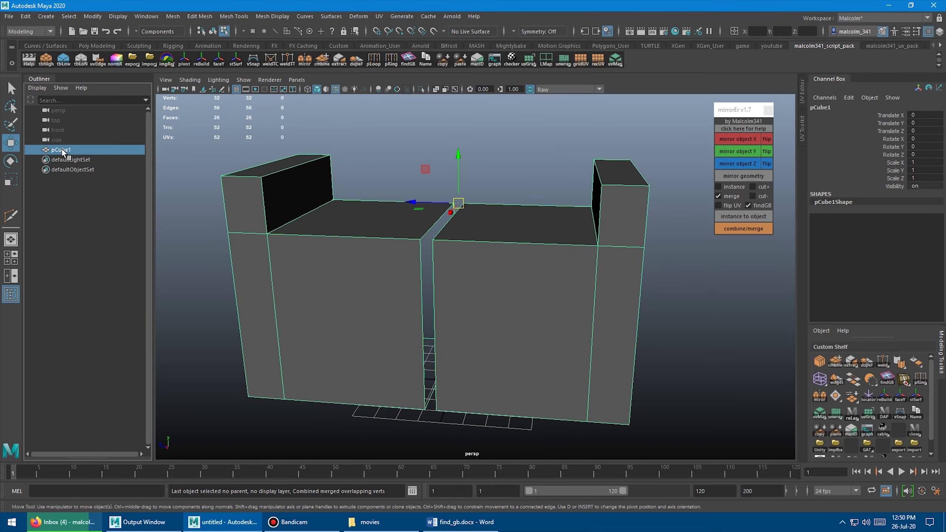
key(ctrl+z)
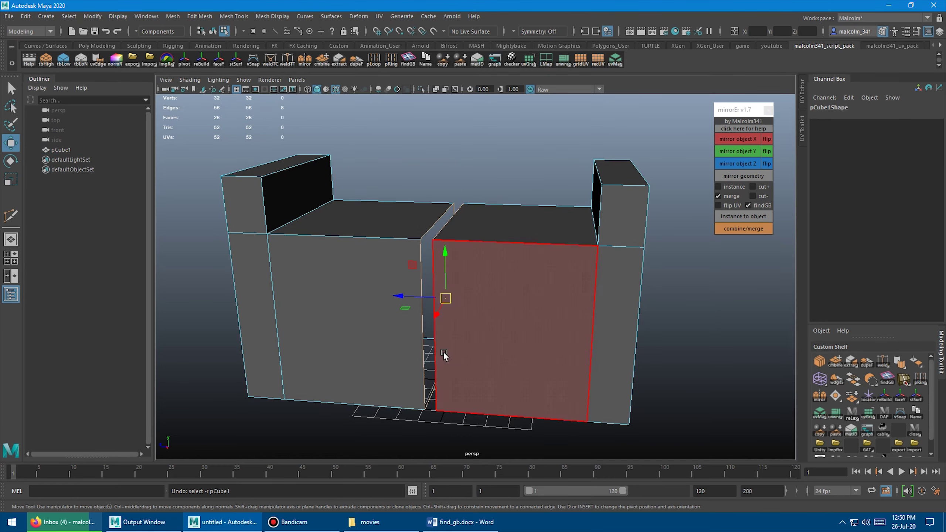
alt+drag(507, 208, 531, 207)
alt+right_drag(532, 207, 541, 241)
double_click(547, 234)
key(Delete)
alt+drag(547, 234, 492, 211)
key(F8)
Move the half mesh's pivot along Z very close to its open border, leaving only a tiny offset.
alt+right_drag(405, 201, 524, 207)
key(d)
drag(420, 164, 415, 164)
key(d)
alt+right_drag(516, 249, 345, 250)
alt+drag(345, 250, 367, 254)
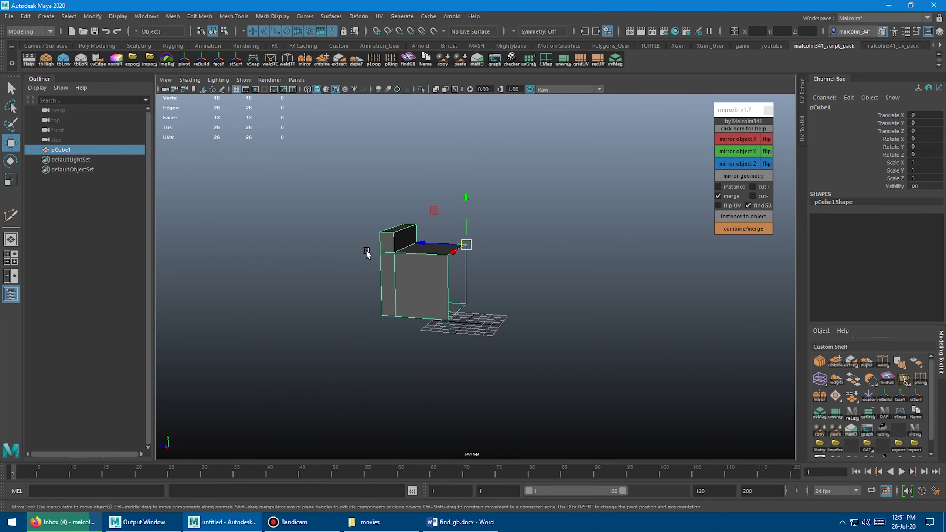
Mirror the half across Z with merge and findGB on, and undo the operation back to the single half.
click(727, 164)
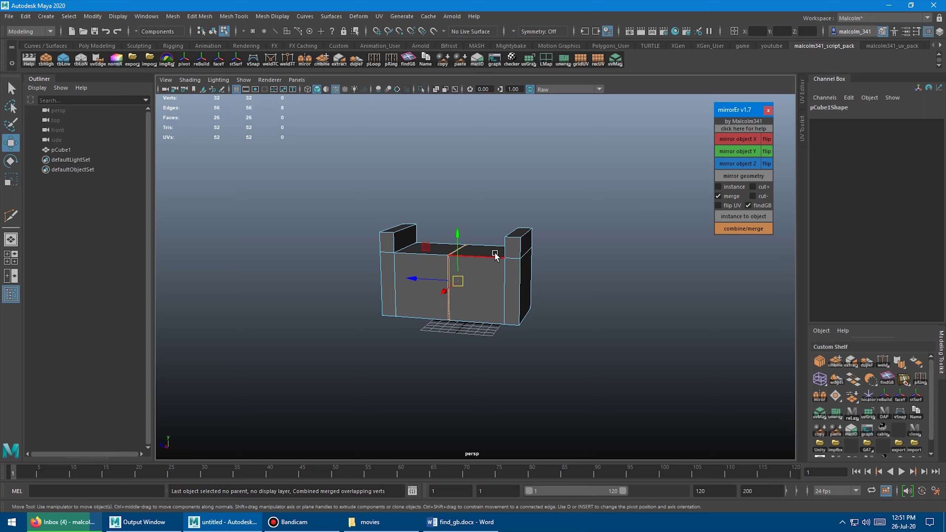
key(ctrl+z)
key(ctrl+z)
key(ctrl+z)
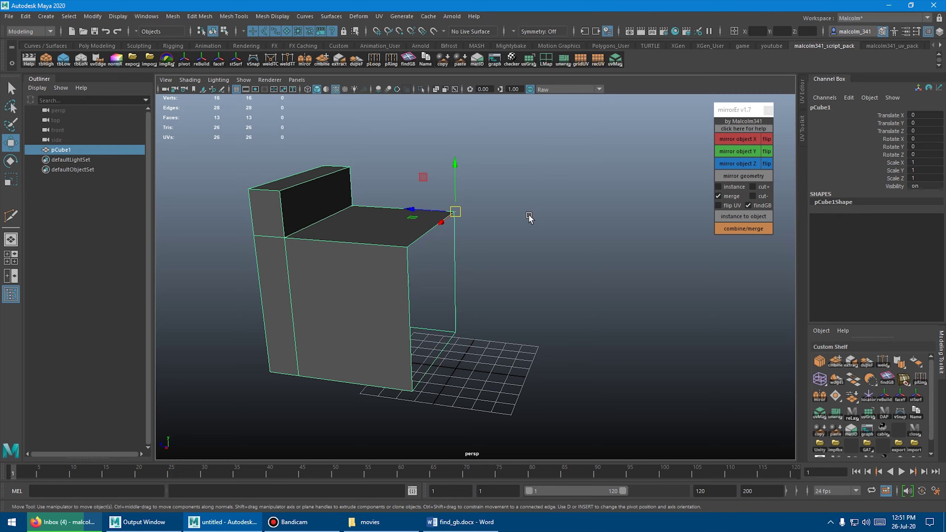
Turn off findGB, mirror the half across Z with merge only and examine the narrow gap between the halves.
click(753, 205)
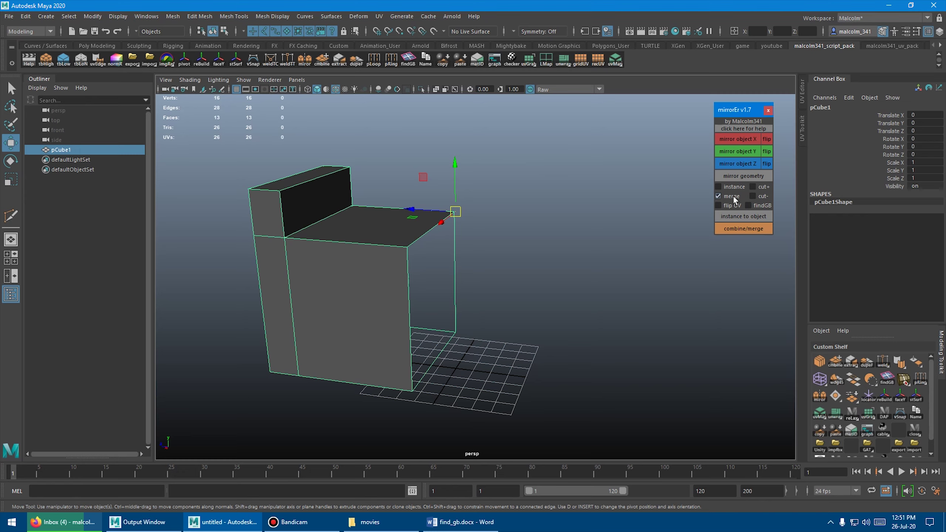
click(730, 162)
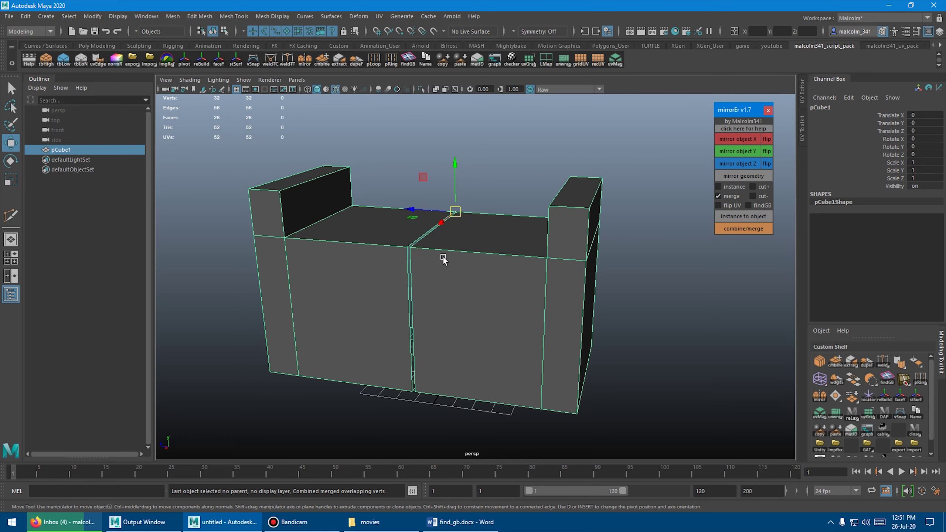
alt+right_drag(356, 272, 539, 268)
alt+middle_drag(231, 214, 384, 291)
alt+right_drag(384, 292, 541, 331)
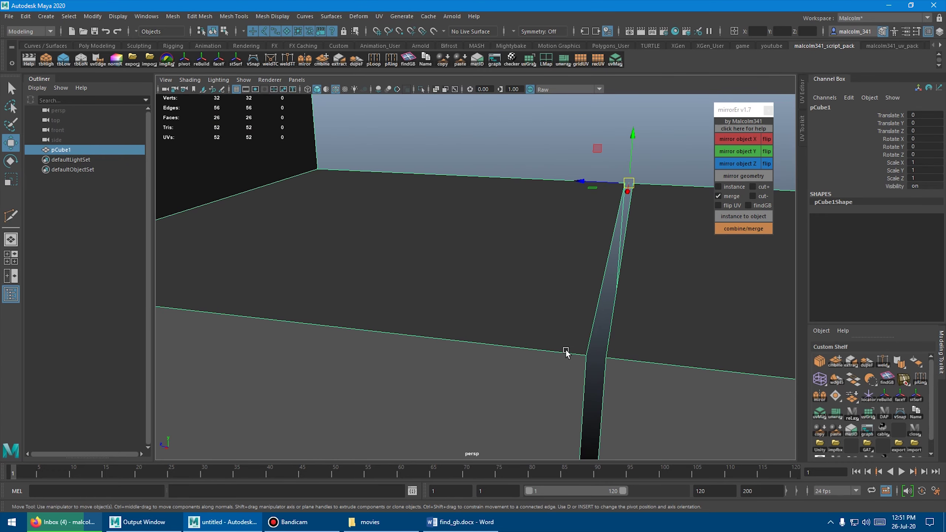
scroll(435, 286, down, 6)
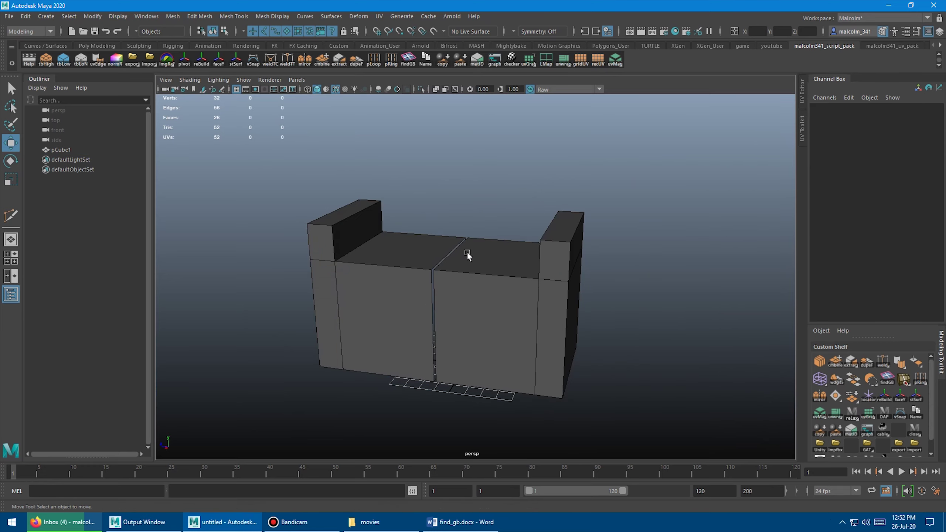
Turn on Display Borders in the mirrored mesh's component display attributes.
click(467, 286)
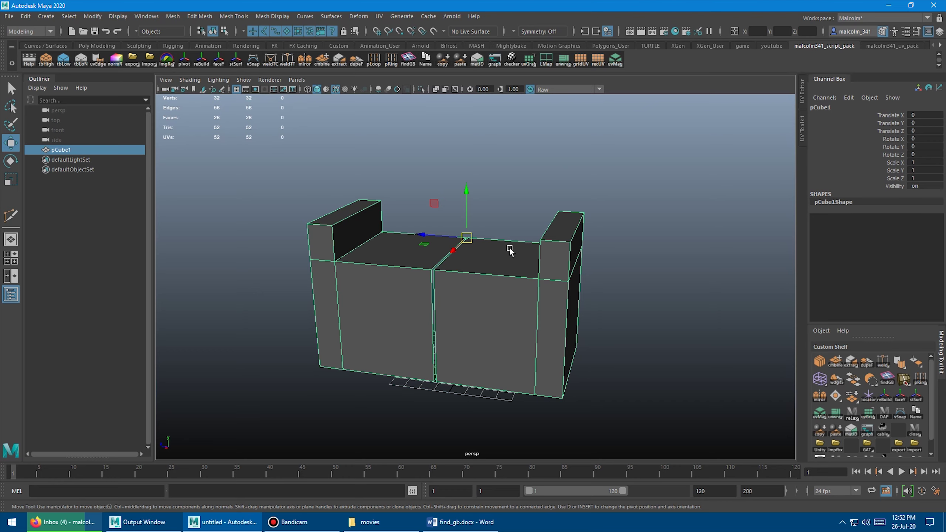
key(ctrl+a)
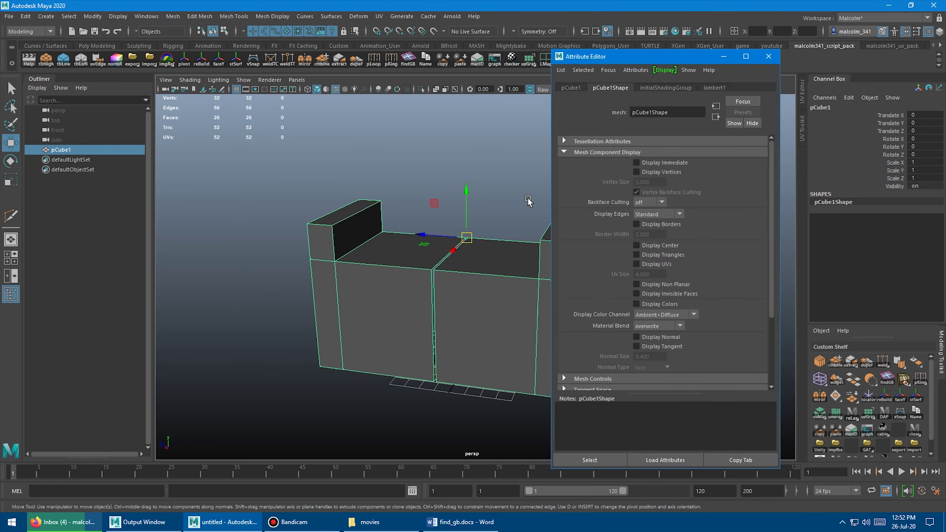
click(570, 153)
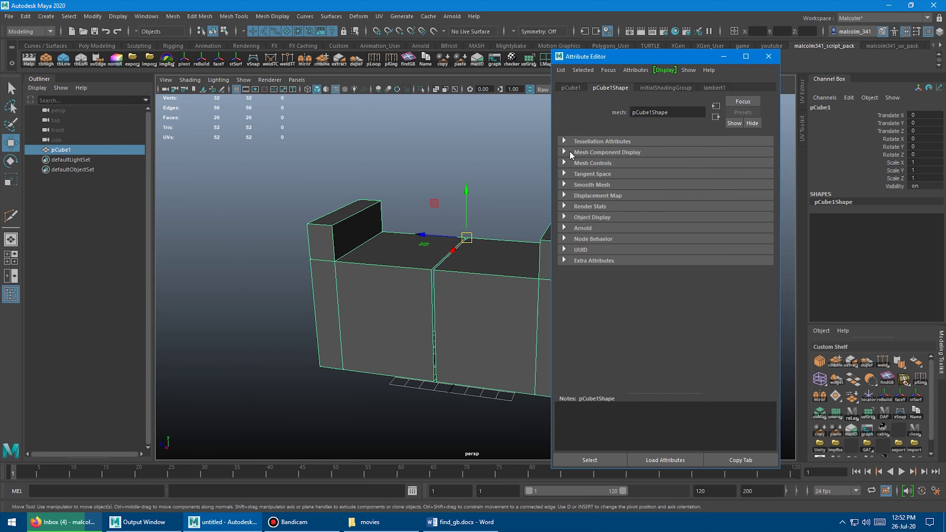
click(571, 154)
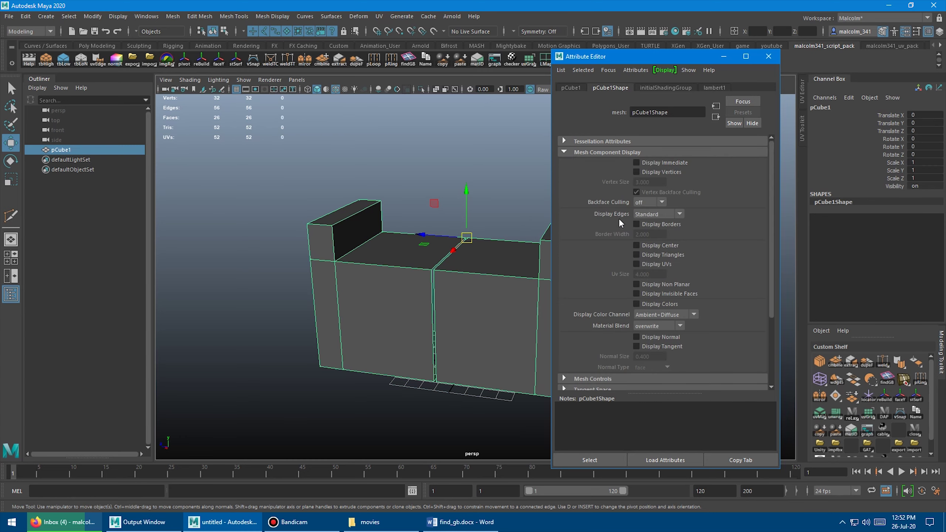
click(646, 226)
Examine the thickened border edges along the centre seam from near and far viewing distances.
alt+middle_drag(481, 275, 416, 271)
scroll(479, 271, down, 4)
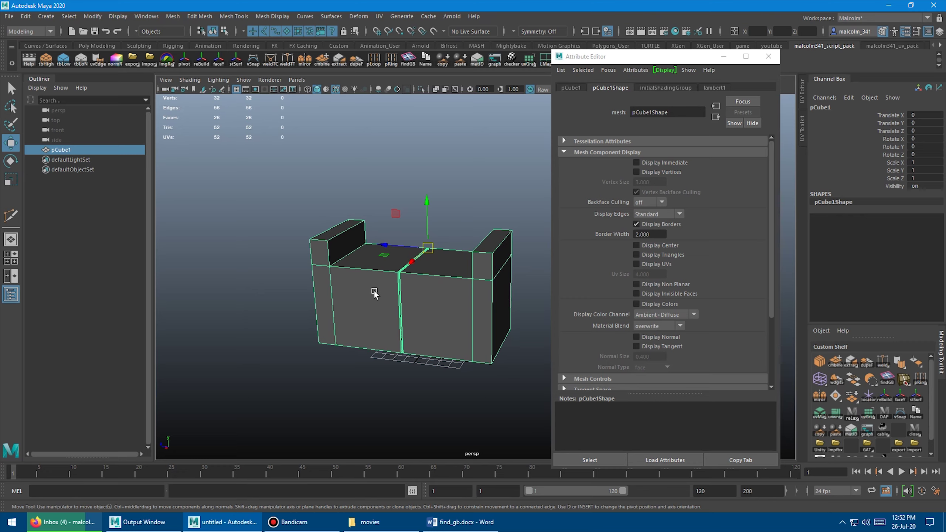
scroll(405, 296, down, 6)
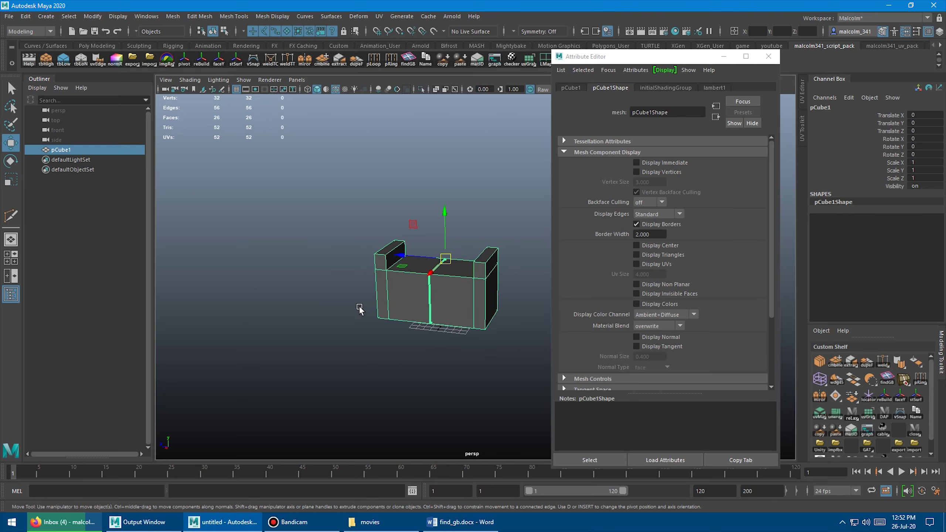
alt+drag(264, 280, 234, 128)
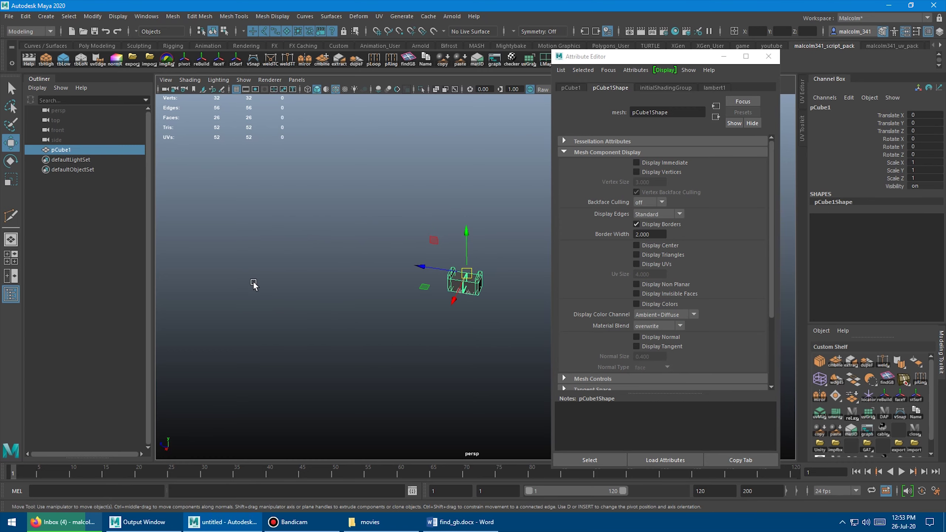
alt+right_drag(249, 284, 328, 263)
alt+right_drag(251, 255, 437, 247)
alt+middle_drag(342, 232, 384, 200)
alt+drag(367, 201, 364, 202)
scroll(316, 250, up, 6)
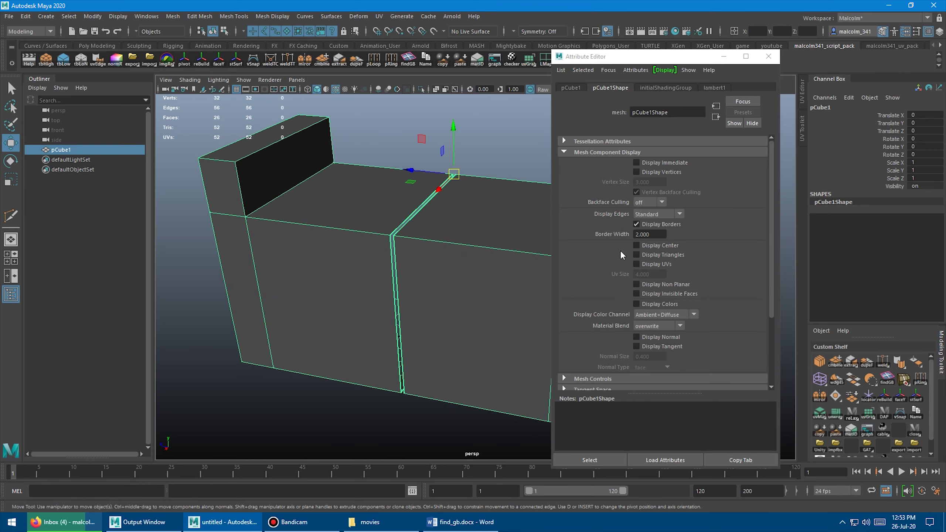
Set the mesh's border width to 4 and inspect the thicker seam lines from several distances.
click(658, 233)
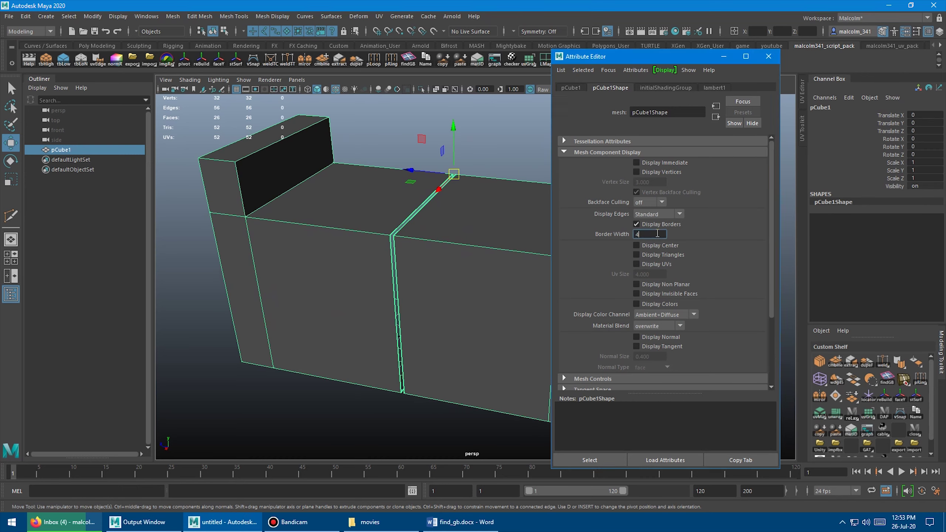
key(Return)
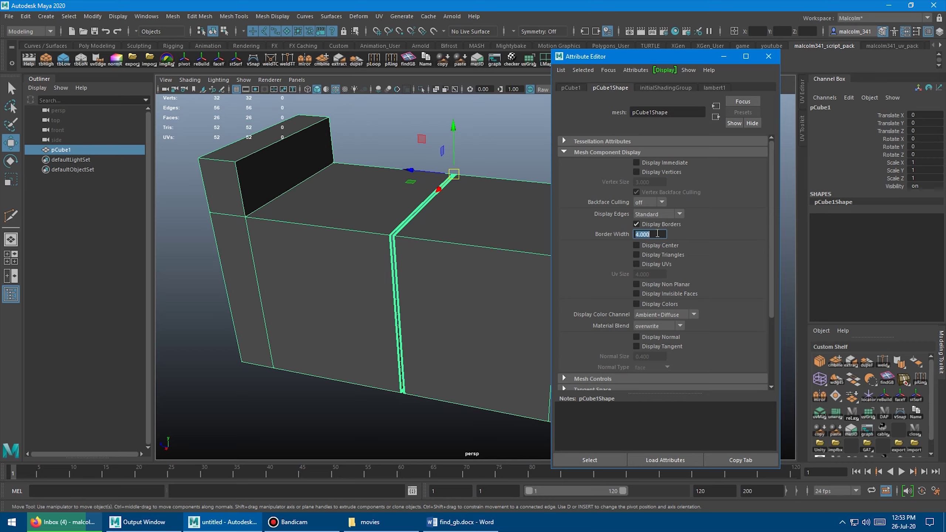
alt+right_drag(451, 269, 384, 277)
alt+drag(324, 275, 287, 269)
scroll(288, 271, up, 15)
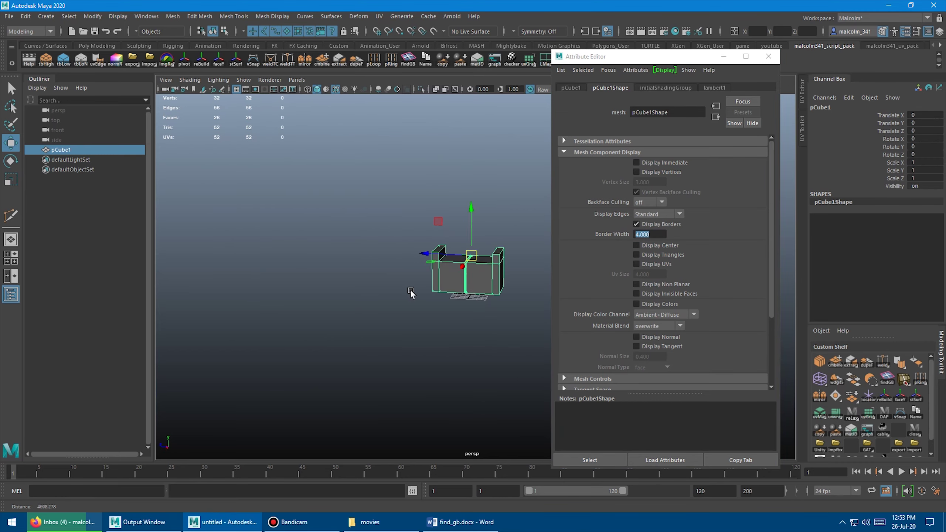
alt+drag(410, 268, 382, 268)
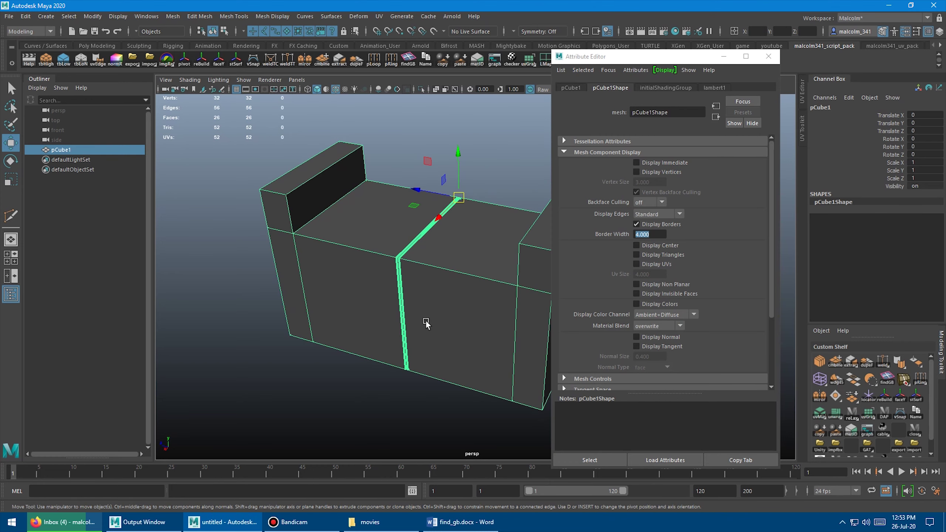
alt+drag(410, 320, 413, 313)
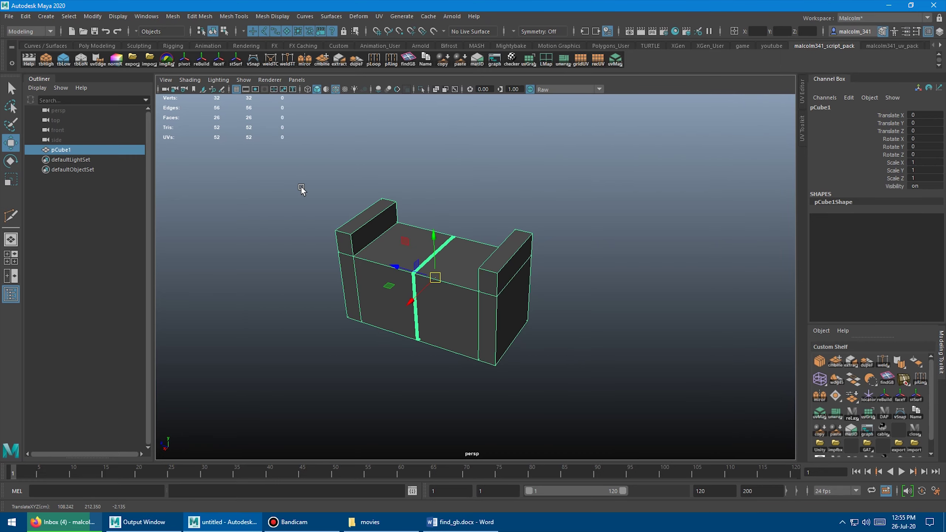
Create a polygon cube scaled to about 398 and place it beyond the mirrored mesh's right end.
alt+drag(300, 190, 374, 174)
click(352, 174)
shift+right_drag(352, 174, 345, 198)
middle_drag(286, 234, 401, 167)
Delete the new cube's top face to leave an open hole and return to object mode.
right_drag(587, 184, 586, 211)
click(592, 184)
key(Delete)
alt+right_drag(500, 177, 465, 178)
key(F8)
Turn on Display Borders for the open-topped cube and examine the border edges around its opening.
click(615, 275)
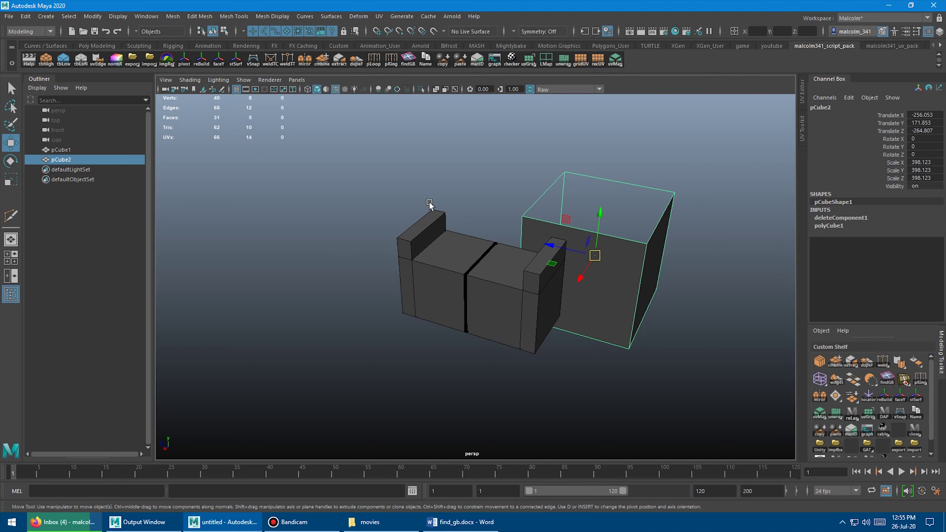
key(ctrl+a)
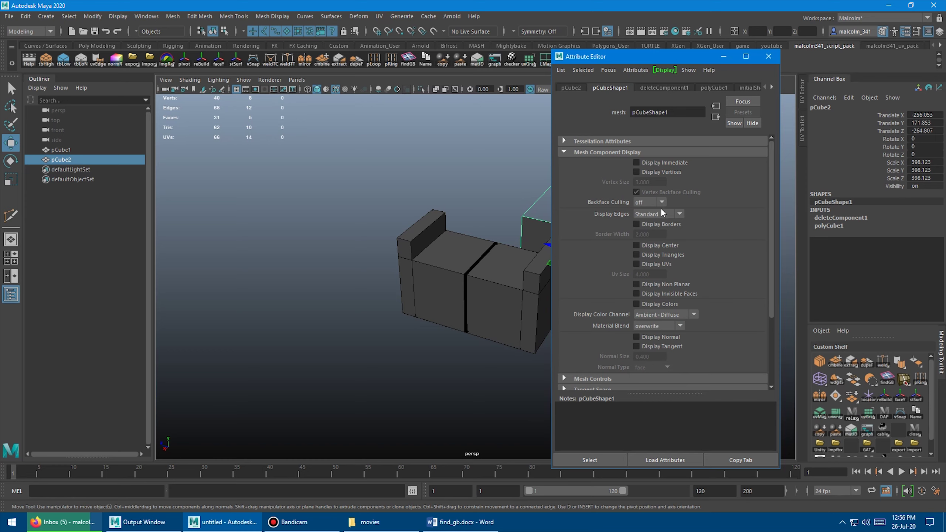
click(636, 224)
key(f)
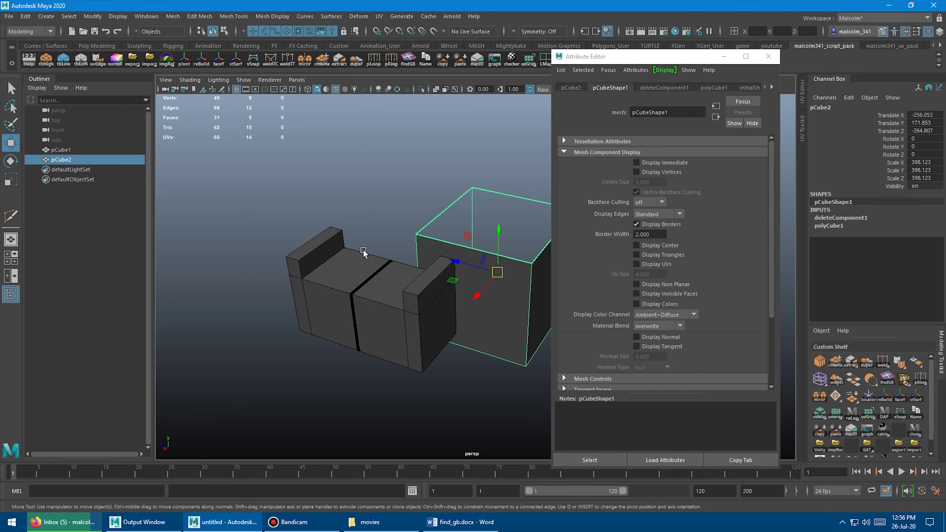
alt+drag(372, 252, 411, 237)
alt+right_drag(411, 237, 433, 230)
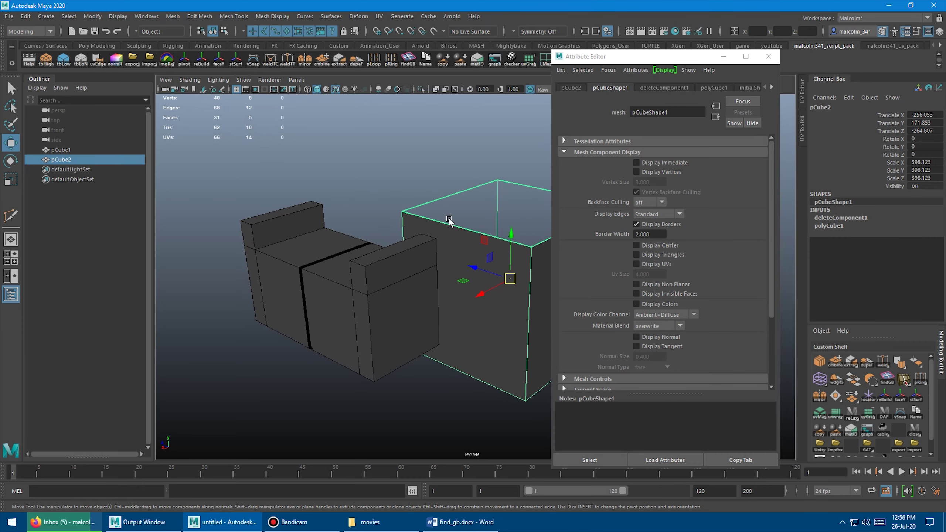
click(768, 56)
click(577, 156)
click(528, 265)
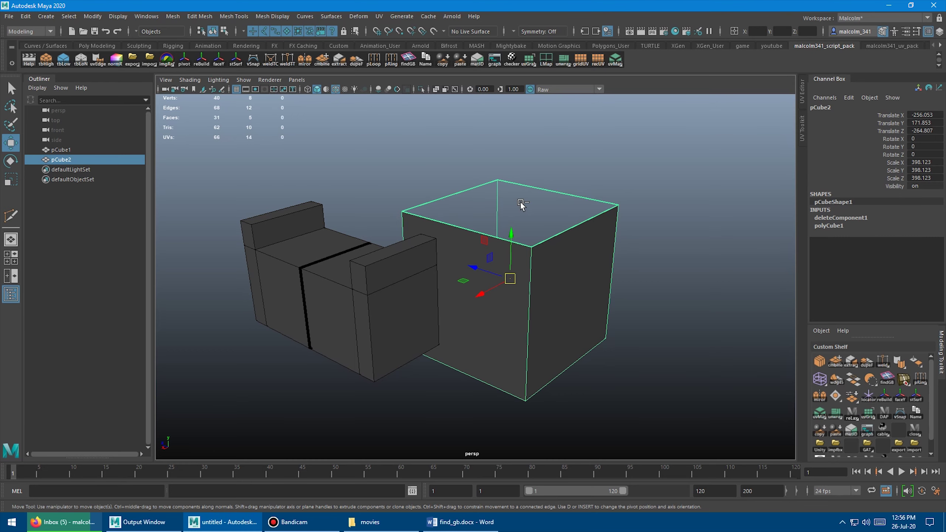
Set the open-topped cube's border width to 6 and view the thickened edges around its opening.
key(ctrl+a)
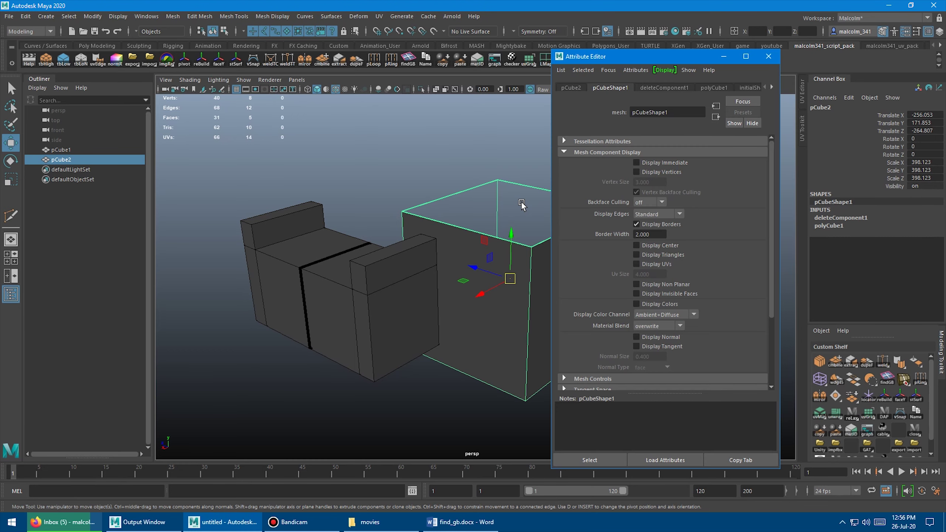
click(653, 234)
text(6)
key(Return)
click(768, 57)
scroll(523, 220, down, 2)
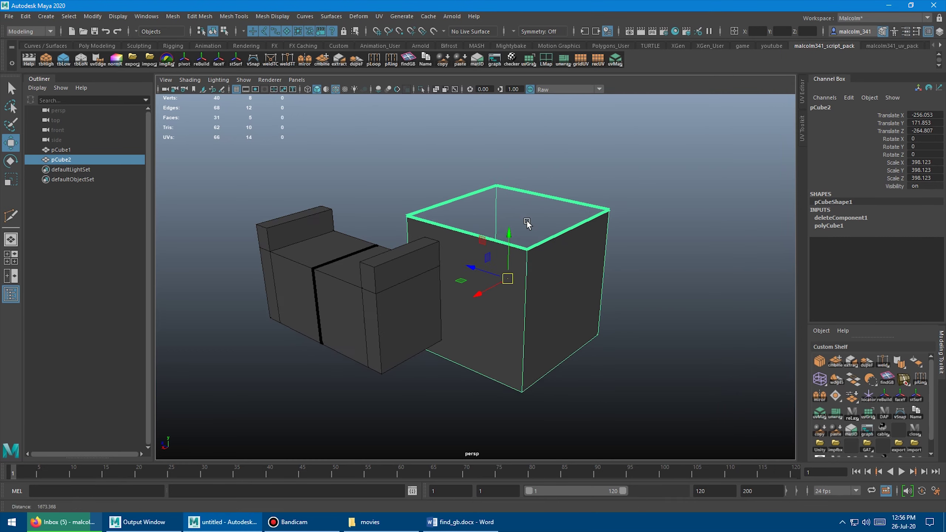
alt+drag(523, 220, 545, 212)
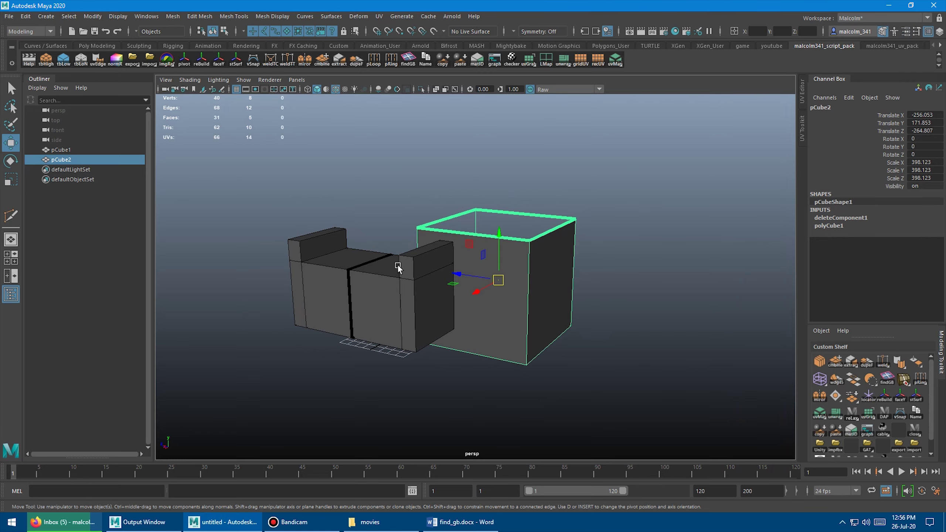
Delete the open-topped cube, turn off Display Borders for the mirrored mesh, and frame that mesh closely.
key(Delete)
click(436, 257)
key(ctrl+a)
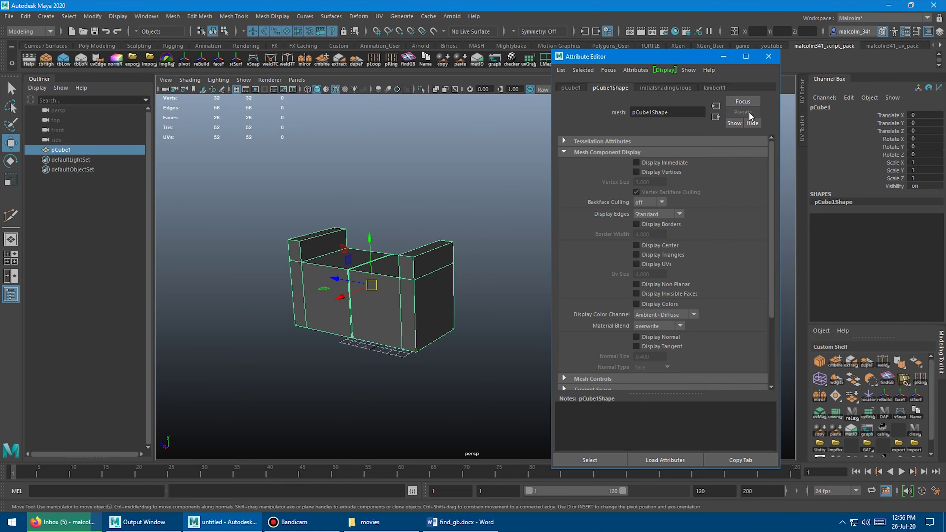
click(769, 55)
key(f)
alt+right_drag(508, 205, 586, 202)
alt+middle_drag(585, 202, 636, 163)
alt+right_drag(636, 163, 590, 183)
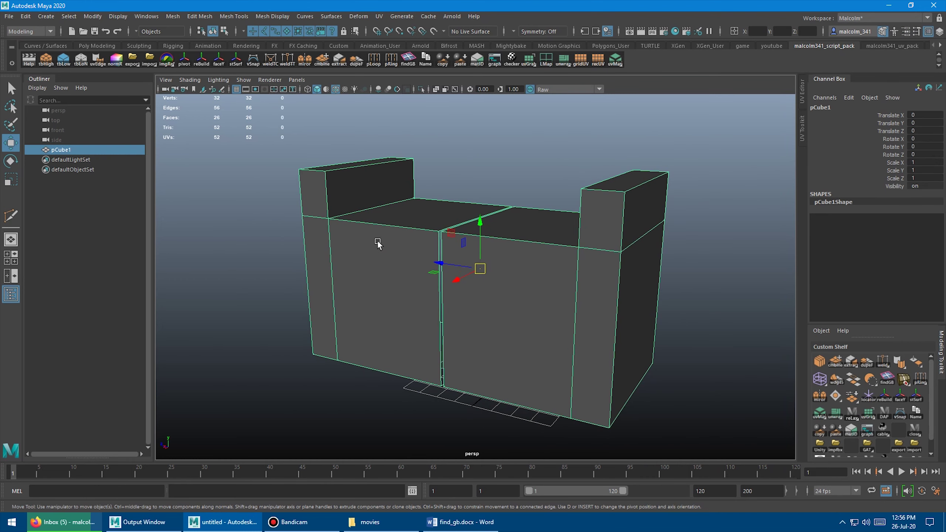
Run findGB on the mirrored mesh and examine the border edges along its centre seam.
key(q)
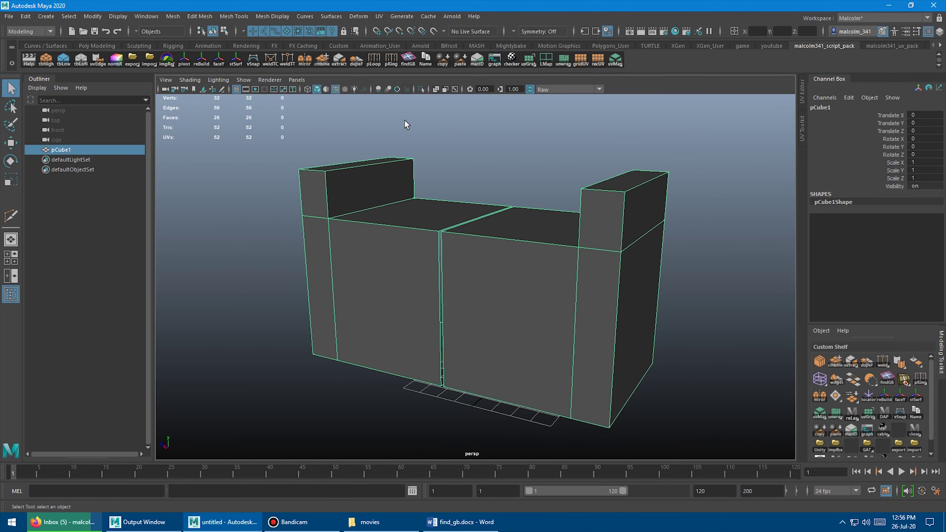
click(410, 60)
alt+drag(563, 171, 419, 181)
mouse_move(541, 248)
alt+mouse_down()
mouse_move(480, 254)
mouse_move(532, 240)
mouse_move(525, 249)
alt+mouse_up()
Move the found border edges, undo the first move, and shift them again while viewing the unmerged seam.
key(w)
middle_drag(559, 189, 548, 170)
key(ctrl+z)
alt+drag(503, 182, 449, 185)
alt+right_drag(449, 186, 395, 187)
middle_drag(376, 188, 362, 178)
alt+drag(363, 179, 381, 168)
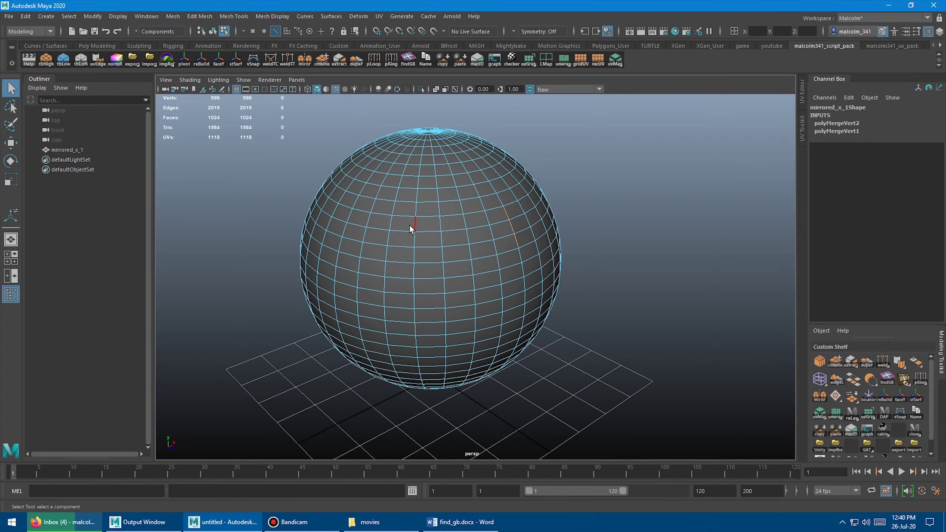
Delete four adjacent faces from the sphere and run findGB to select the border edges around the holes.
key(F11)
drag(403, 208, 428, 224)
key(Delete)
click(409, 59)
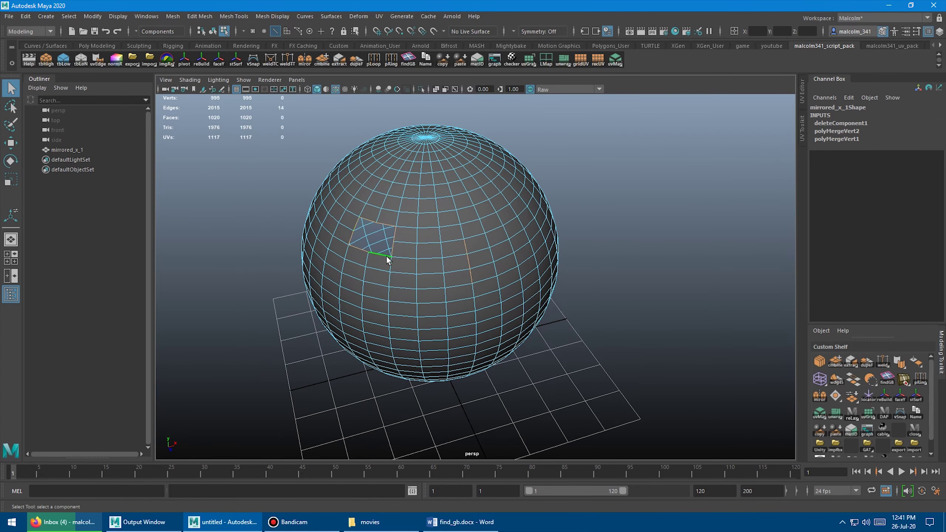
alt+drag(386, 260, 450, 243)
alt+right_drag(450, 242, 494, 184)
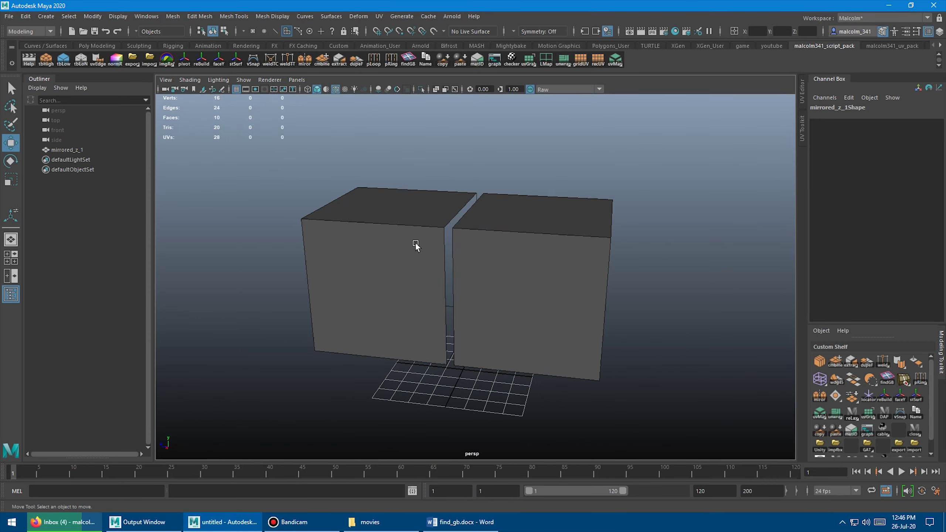
Delete the outer end face of one half of the mirrored cube mesh.
right_click(371, 219)
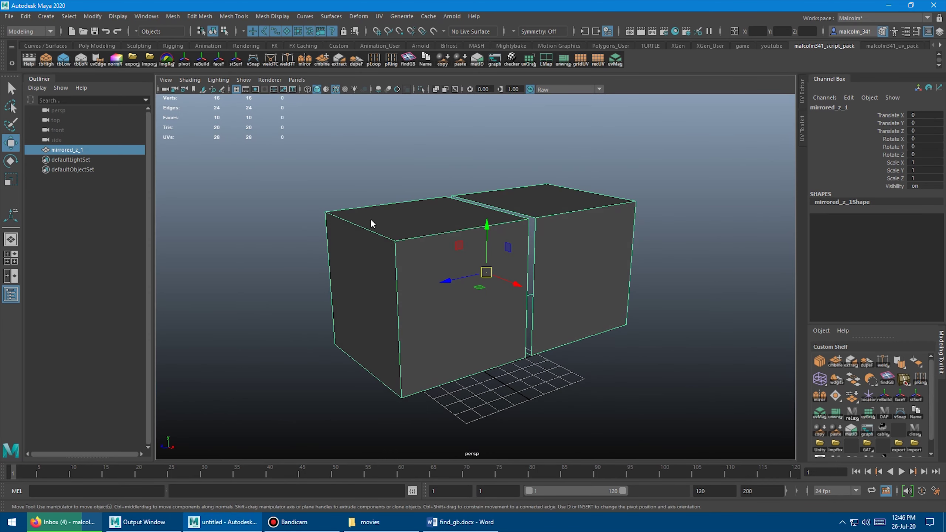
right_drag(370, 220, 409, 234)
click(366, 248)
key(Delete)
Move the border edge loop of one cube half across the central gap to meet the other half.
alt+drag(439, 218, 387, 231)
double_click(480, 218)
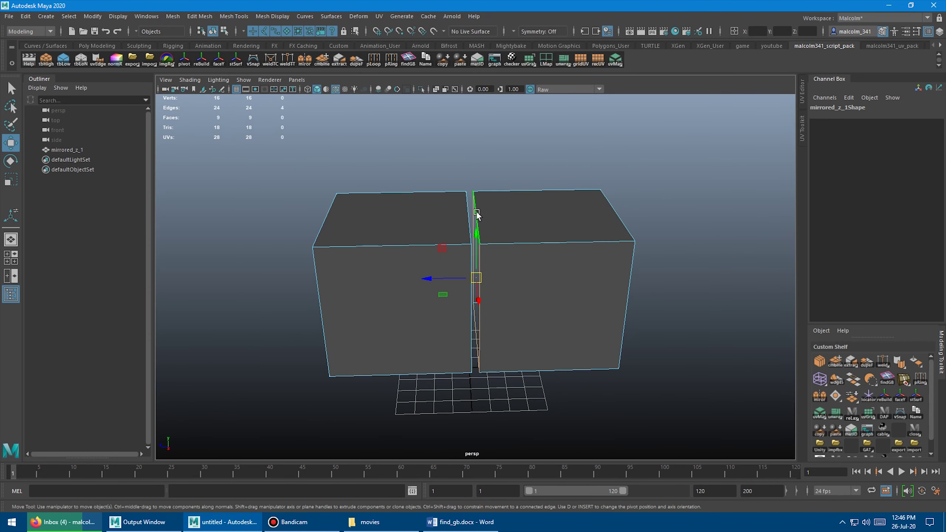
drag(461, 278, 454, 276)
key(F8)
Run Merge and findGB on the cube mesh with the closed gap and examine its border edges.
alt+drag(529, 217, 510, 215)
right_click(408, 60)
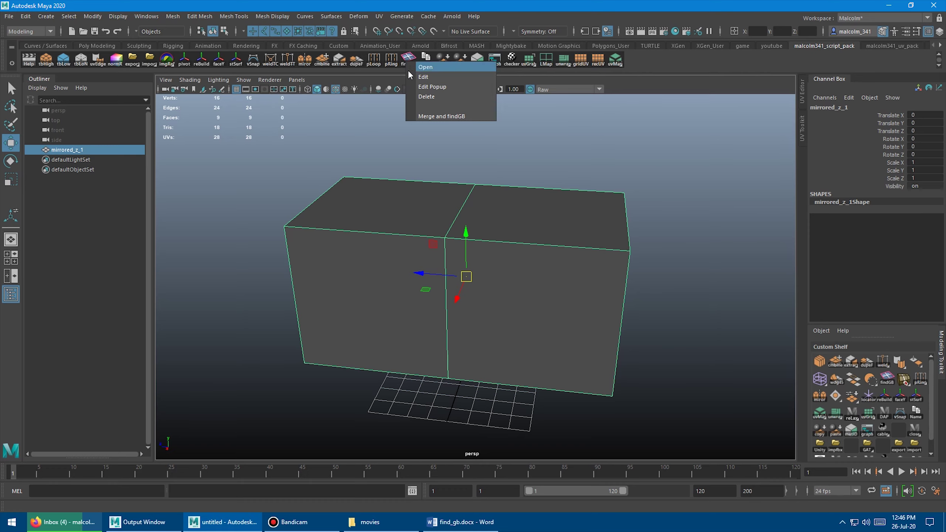
click(433, 114)
alt+drag(461, 222, 422, 226)
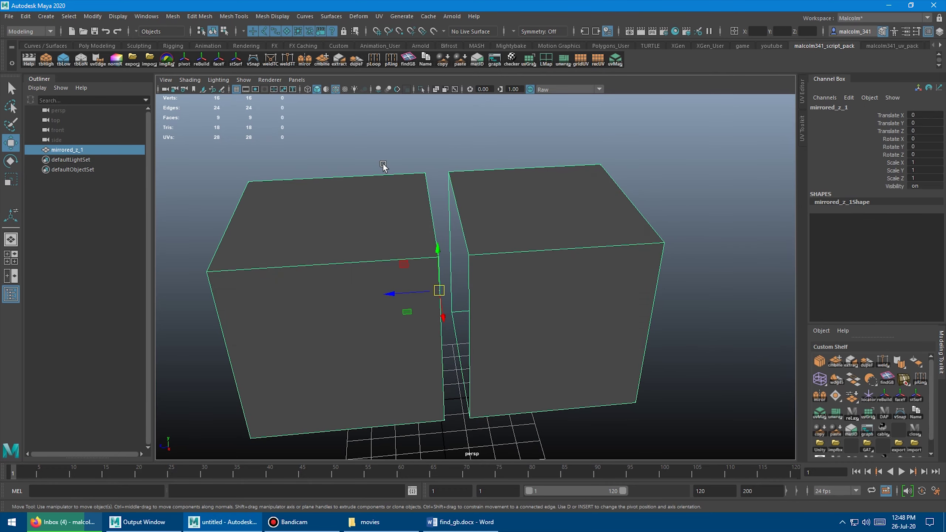
Run Merge and findGB on the cube mesh with the wide central gap and inspect the seam that stays open.
right_drag(422, 133, 369, 131)
right_click(408, 60)
click(426, 116)
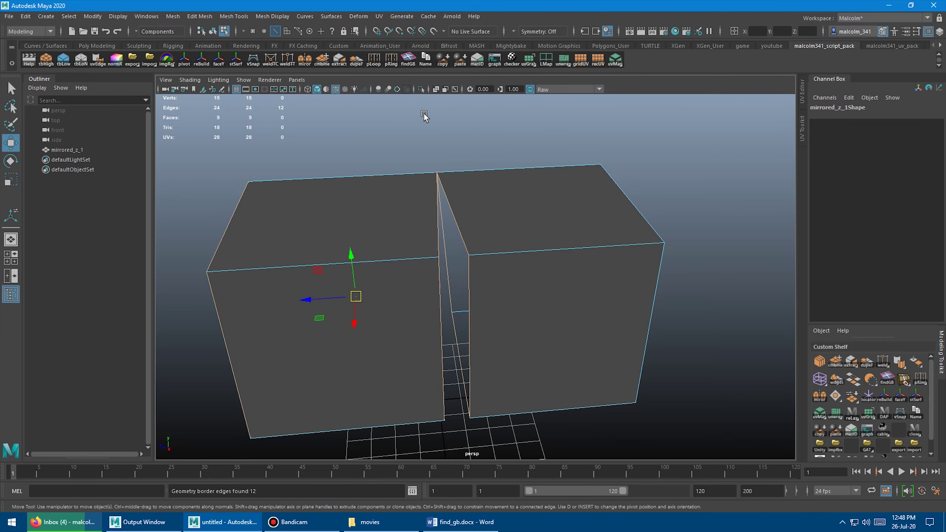
alt+drag(463, 256, 412, 226)
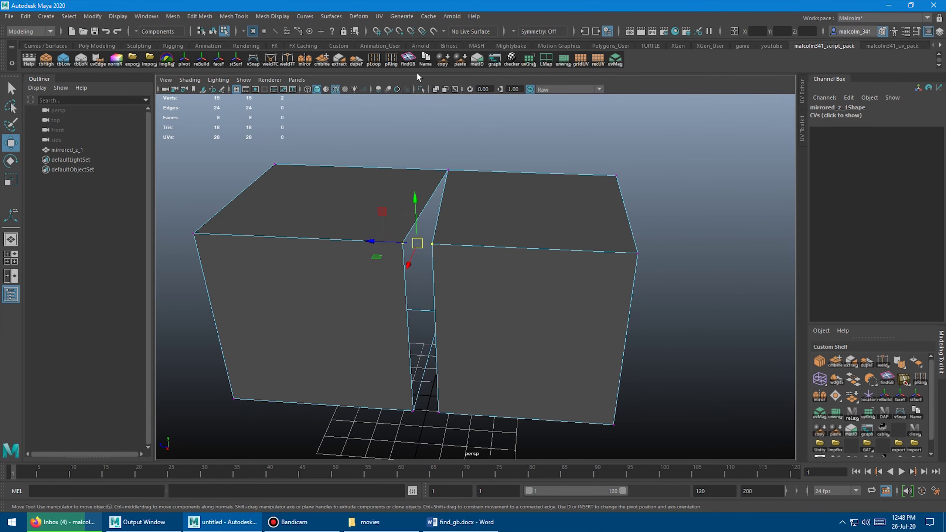